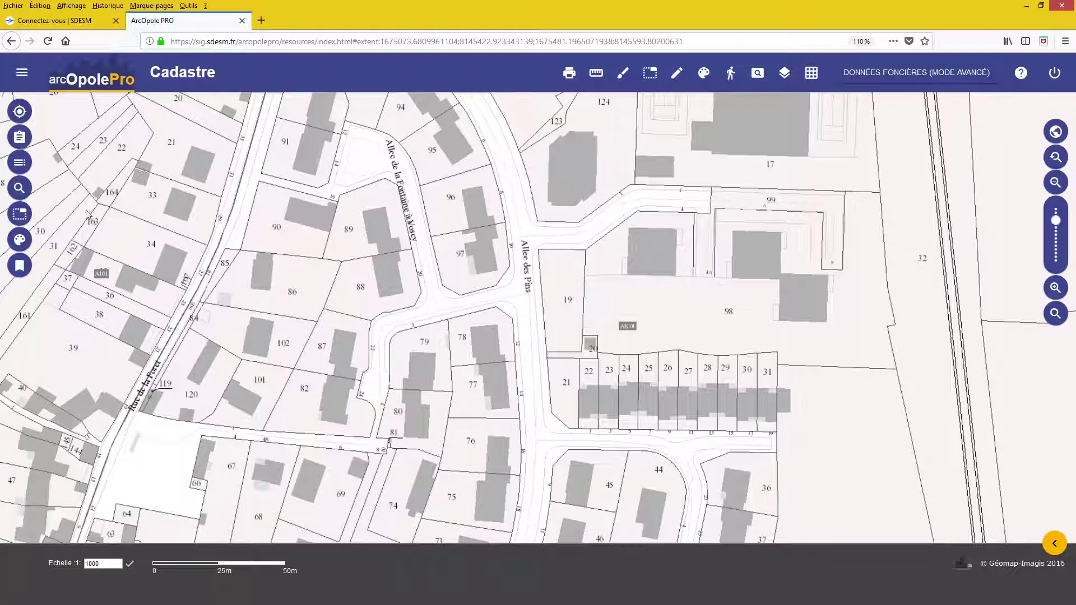
Step: Expand the Cadastre group in the map legend and examine which of its layers are listed and switched on
left_click(19, 168)
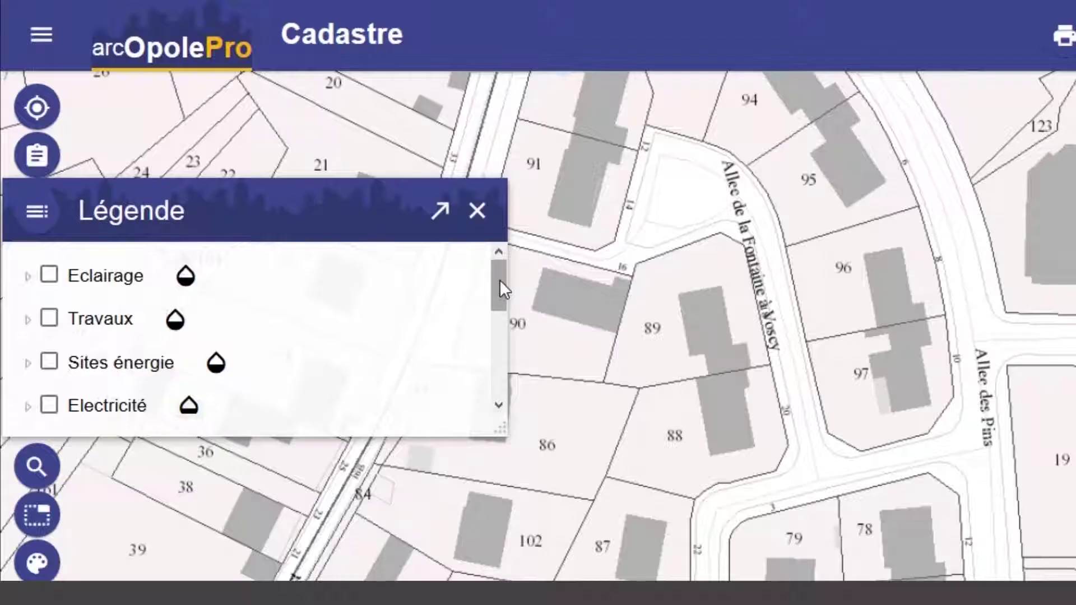
left_click_drag(500, 280, 499, 388)
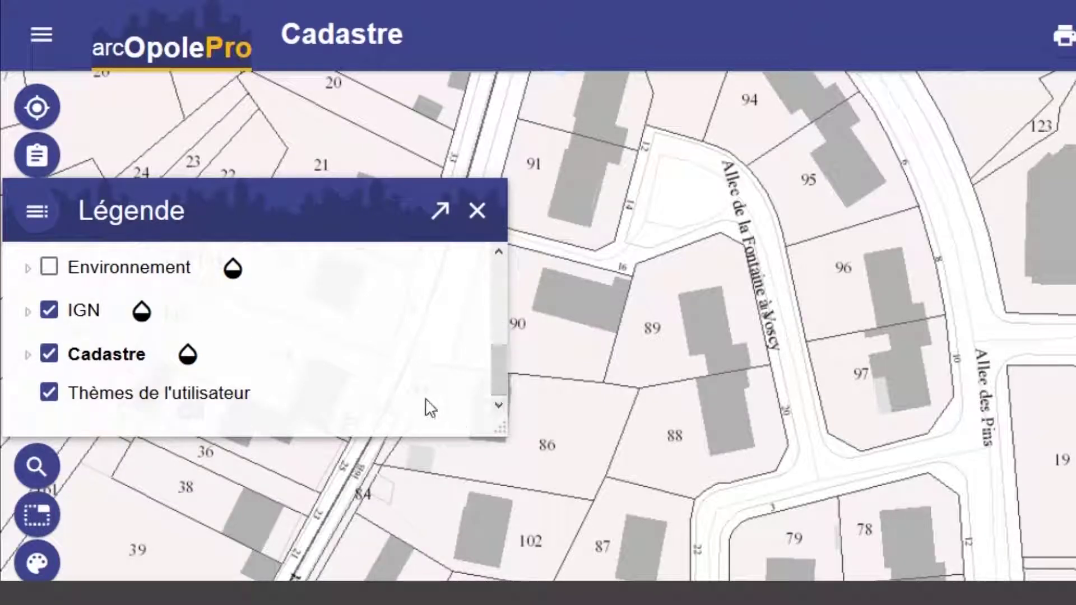
left_click(27, 354)
left_click(503, 397)
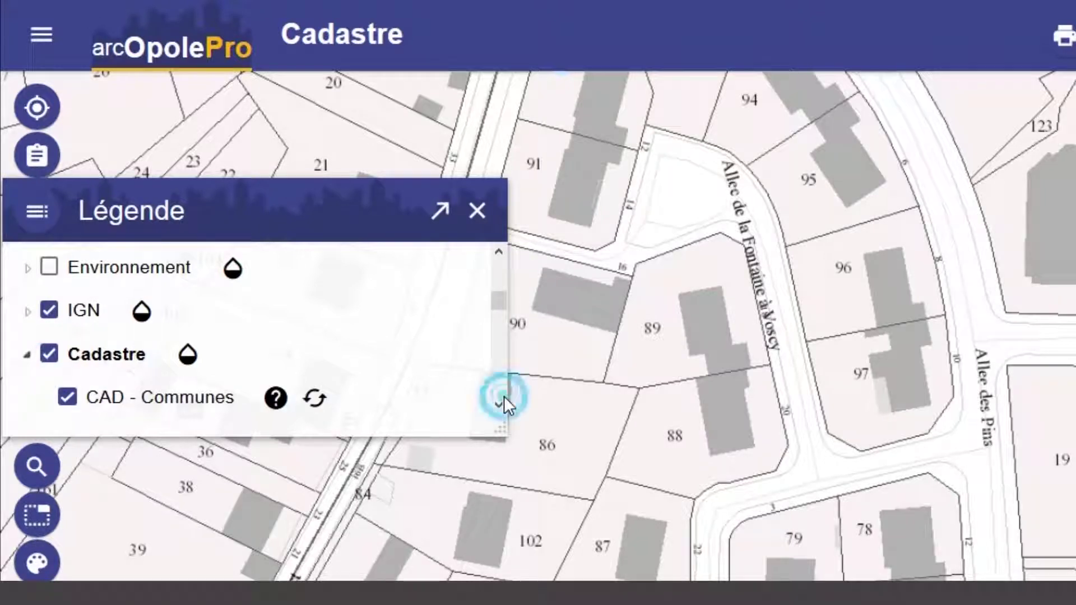
left_click(500, 401)
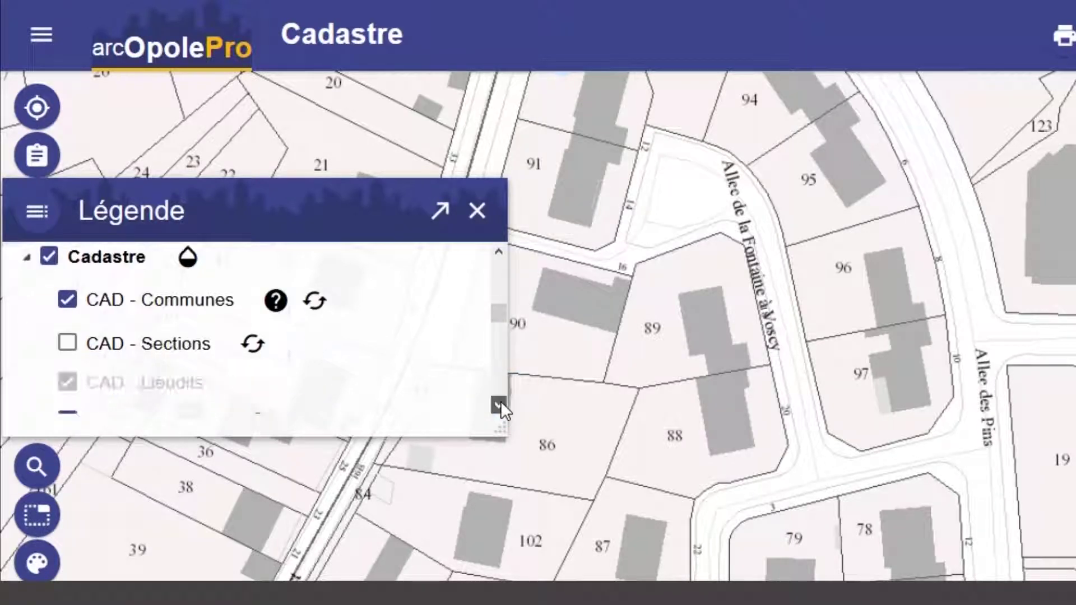
left_click(500, 402)
left_click(500, 401)
left_click(500, 402)
left_click(500, 401)
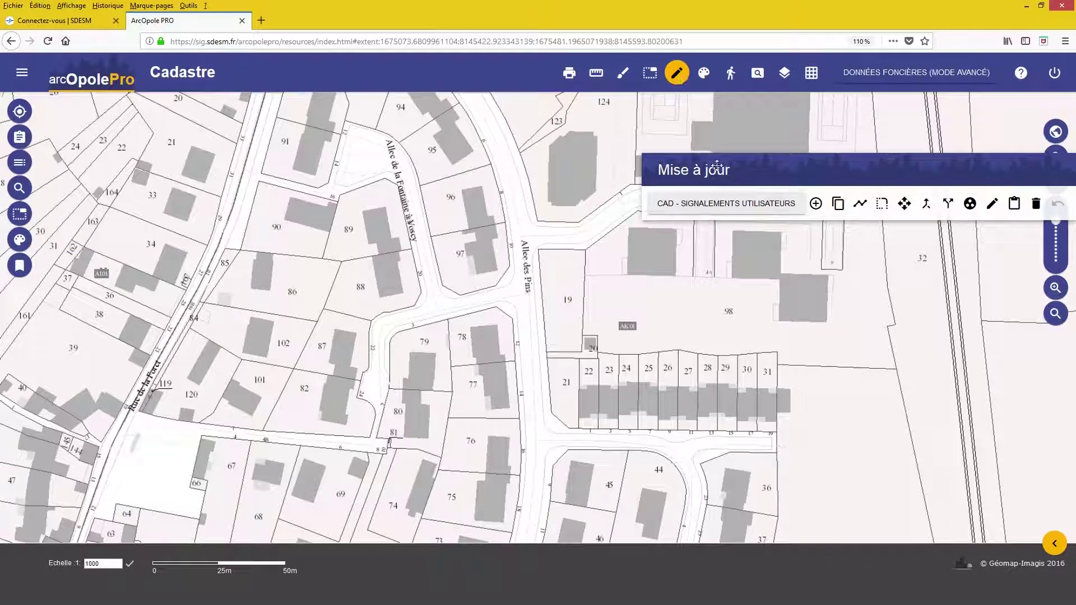
Step: Extract parcel 79 from the CAD - Parcelles layer into the CAD - Signalements utilisateurs layer
left_click(741, 207)
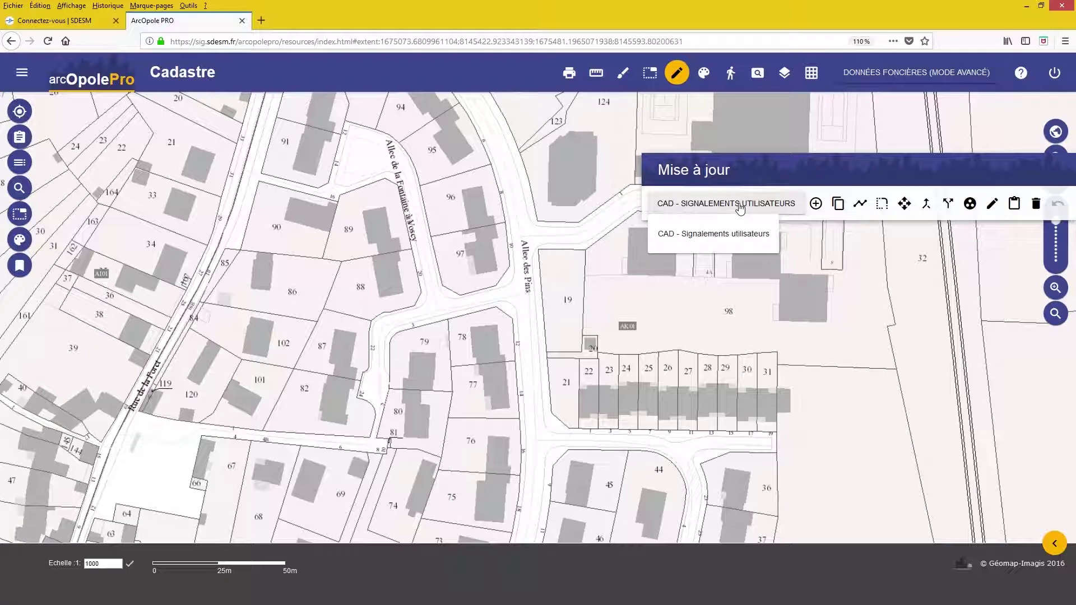
left_click(740, 240)
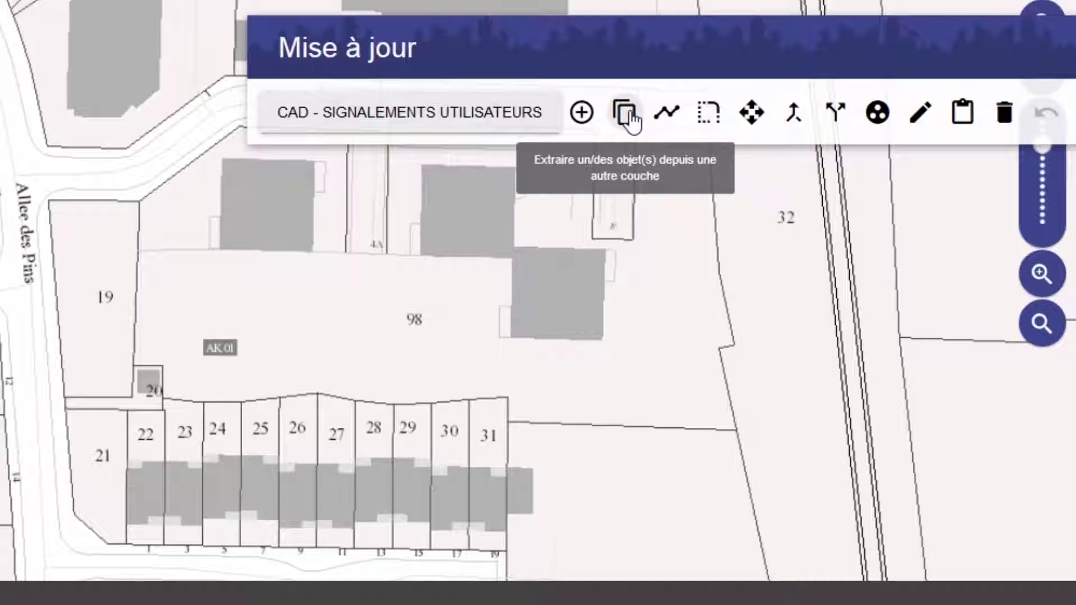
left_click(840, 204)
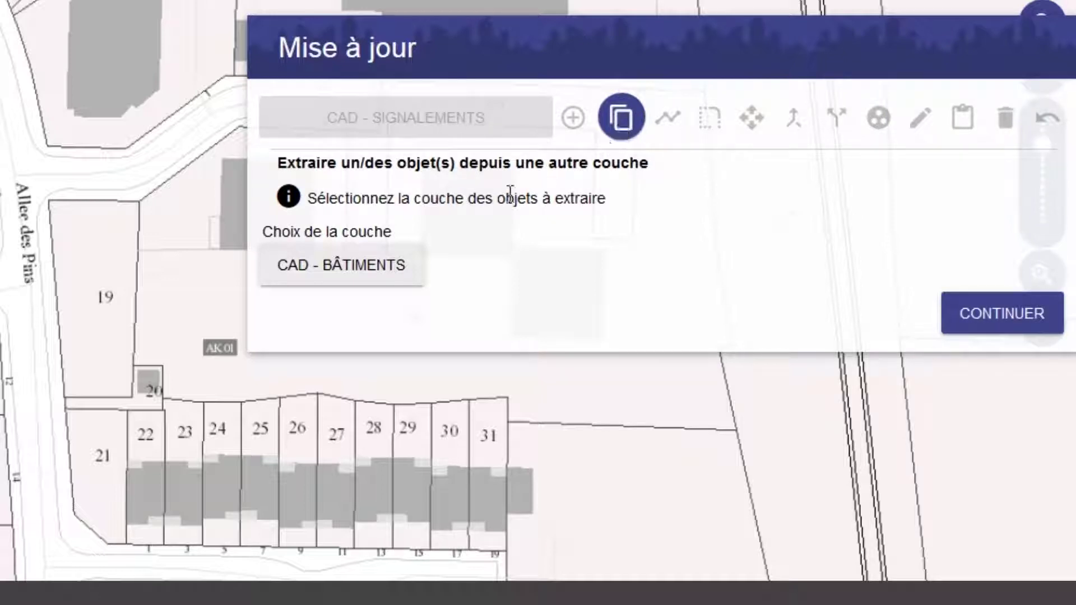
left_click(384, 271)
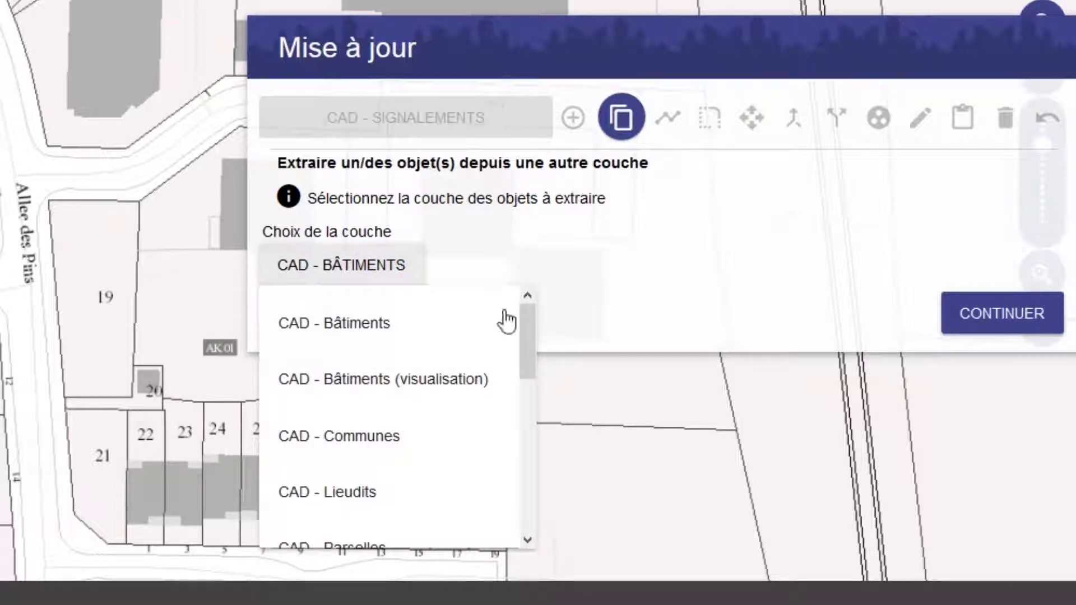
left_click_drag(530, 338, 536, 411)
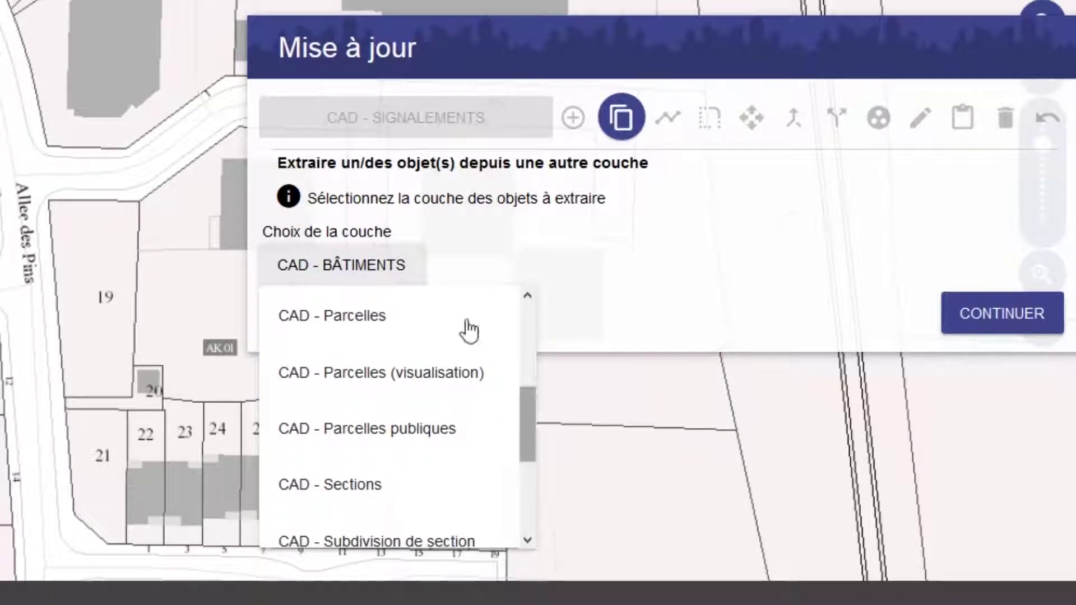
left_click(373, 318)
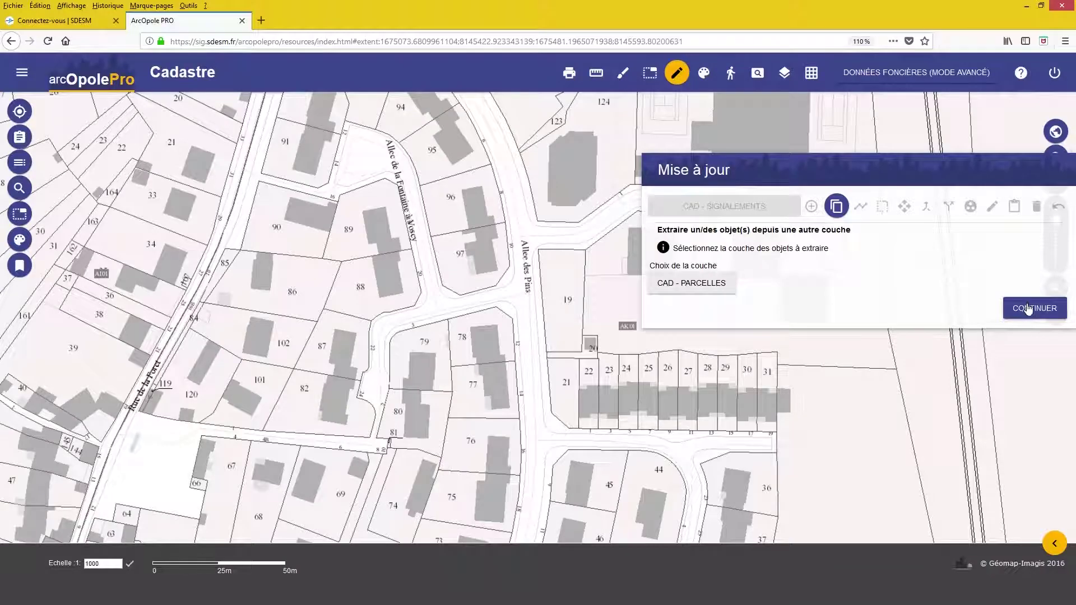
left_click(1029, 308)
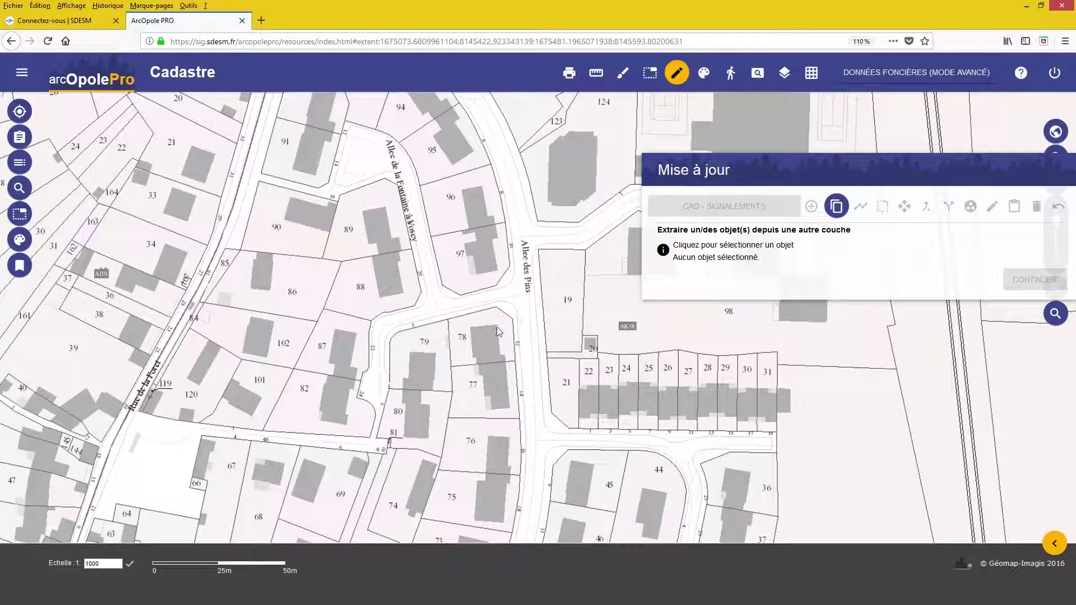
left_click(396, 358)
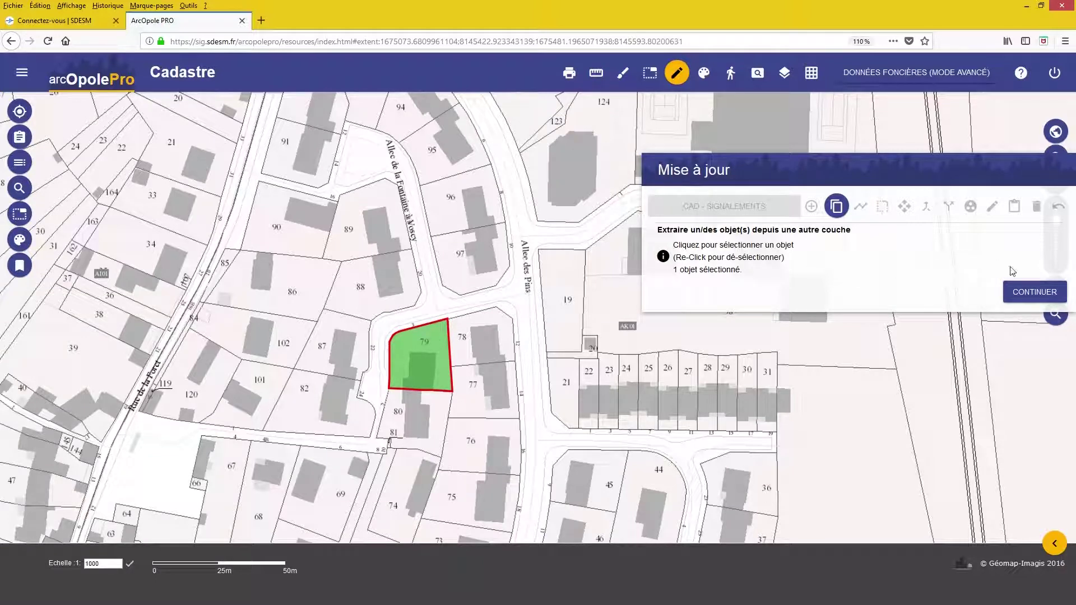
left_click(1030, 295)
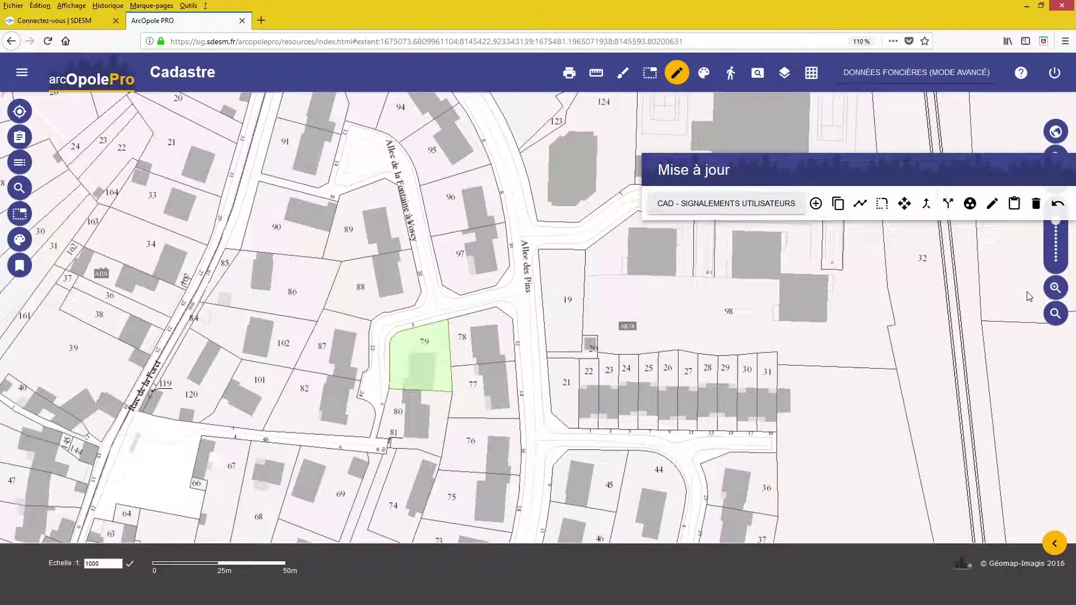
Step: Begin adding an object to the reporting layer and accept capture on Parcelles (sommets:1m)
left_click(816, 205)
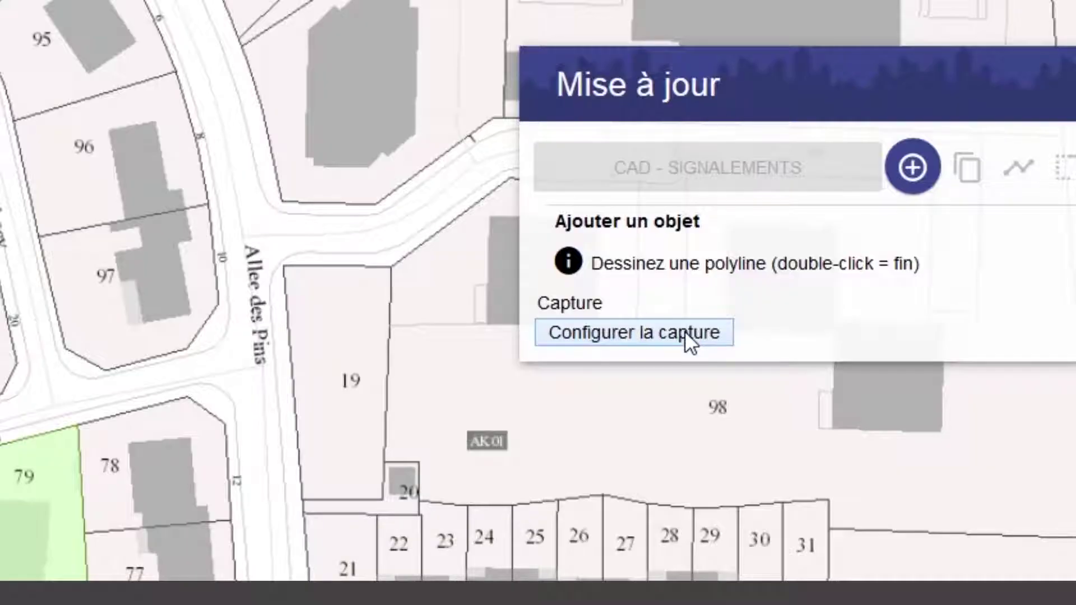
left_click(685, 330)
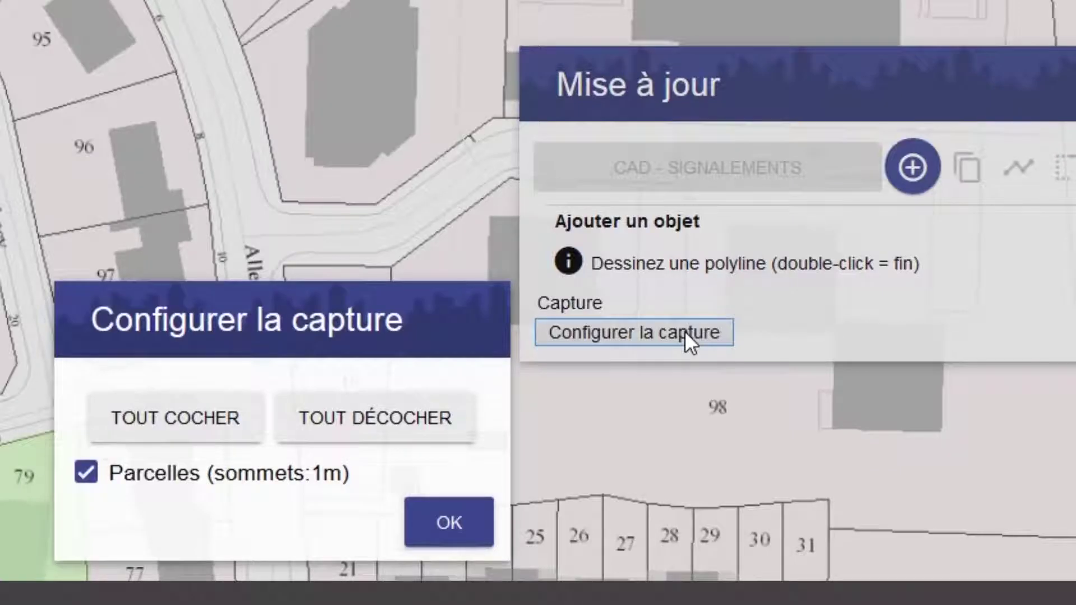
left_click(459, 525)
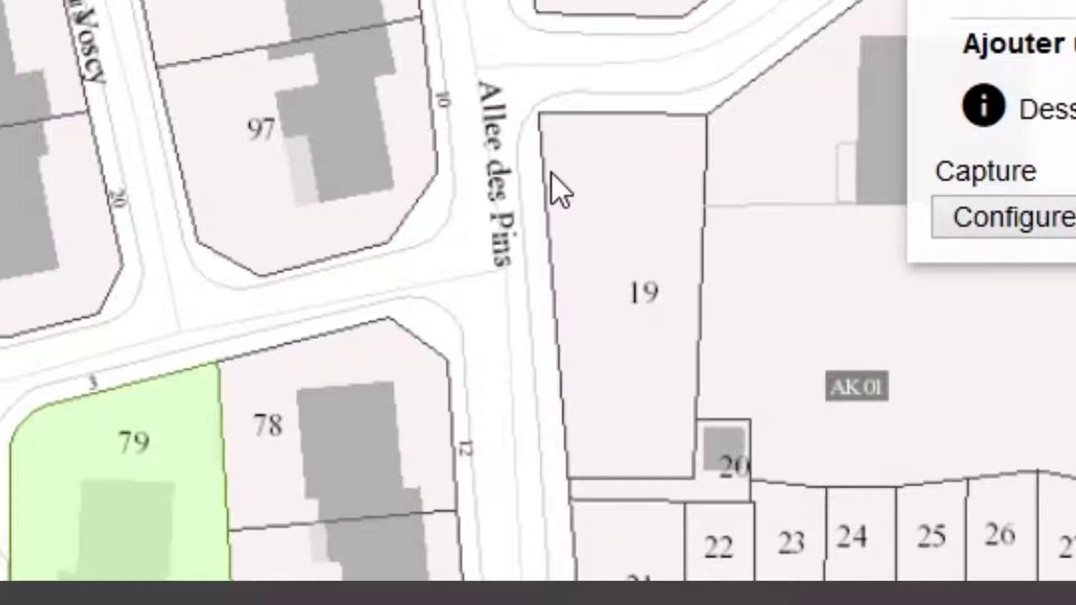
Step: Draw a polygon along the Allee des Pins side of parcel 19, between its two corners on that street
left_click(540, 111)
left_click(613, 152)
double_click(618, 221)
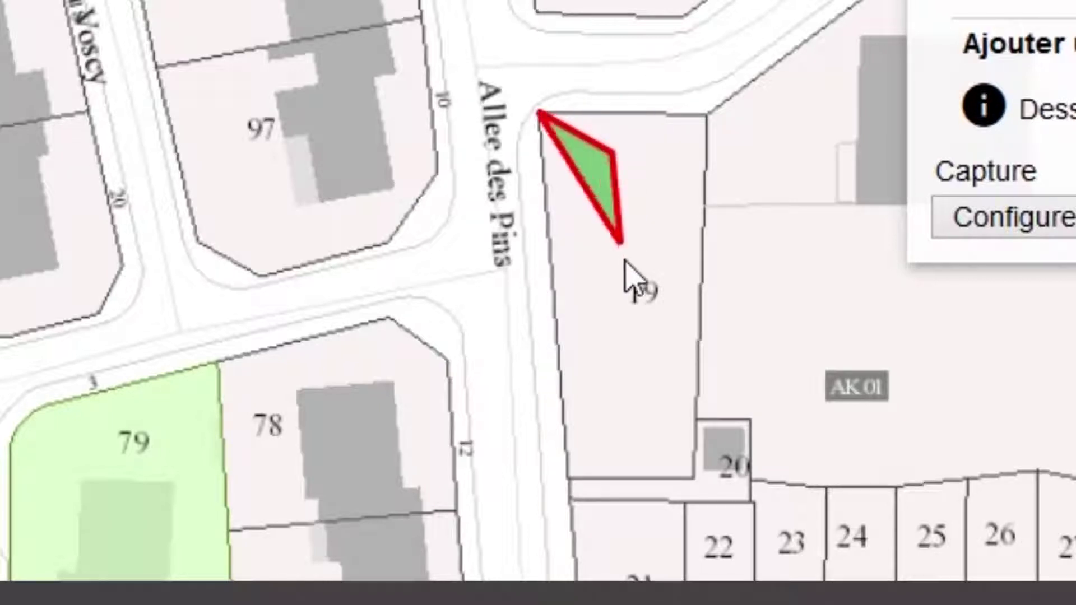
left_click(625, 261)
left_click(606, 449)
double_click(569, 478)
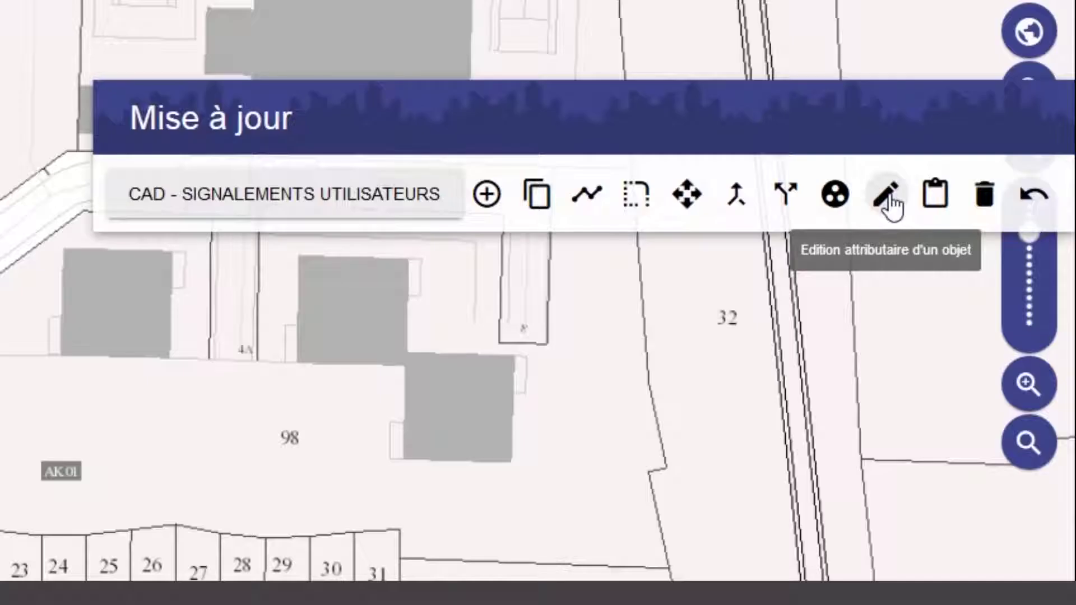
Step: Edit the attributes of the object on parcel 79, filling in the remark's author and the date 11/04/2018
left_click(887, 199)
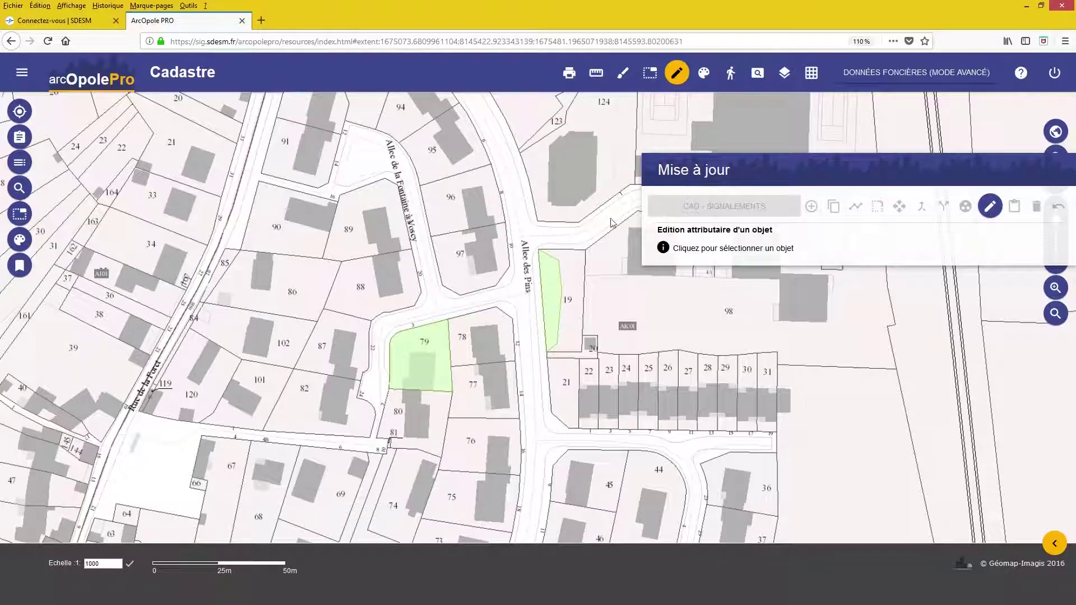
left_click(444, 352)
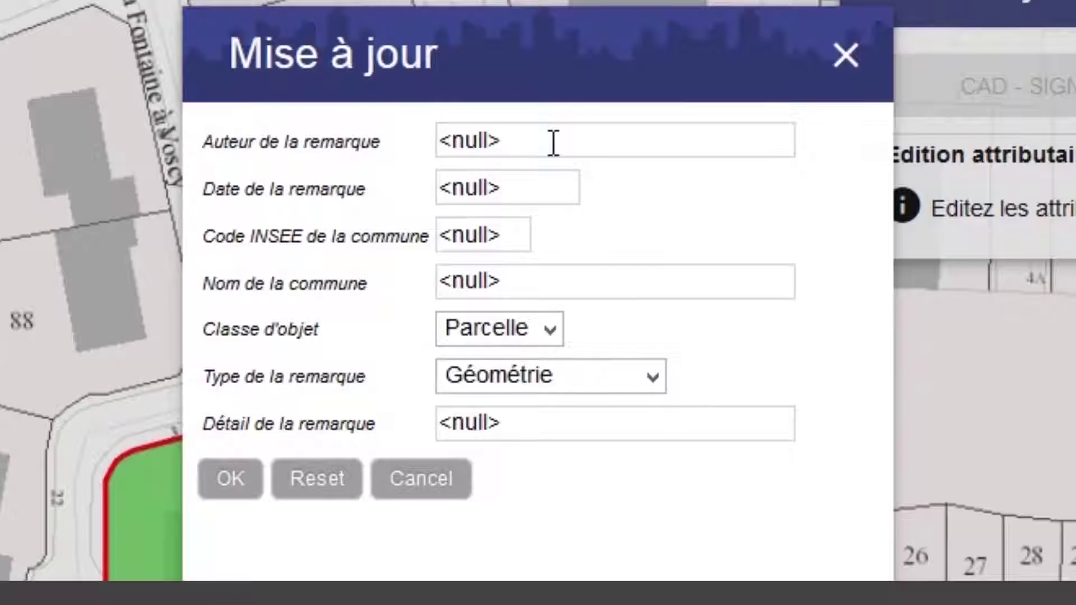
left_click(503, 224)
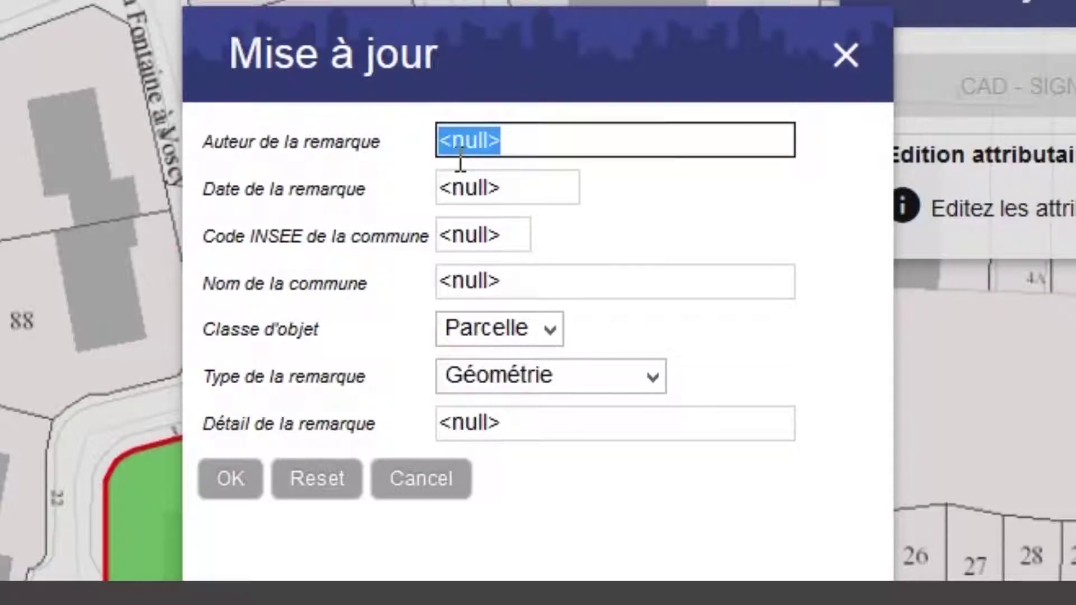
type("SDESM")
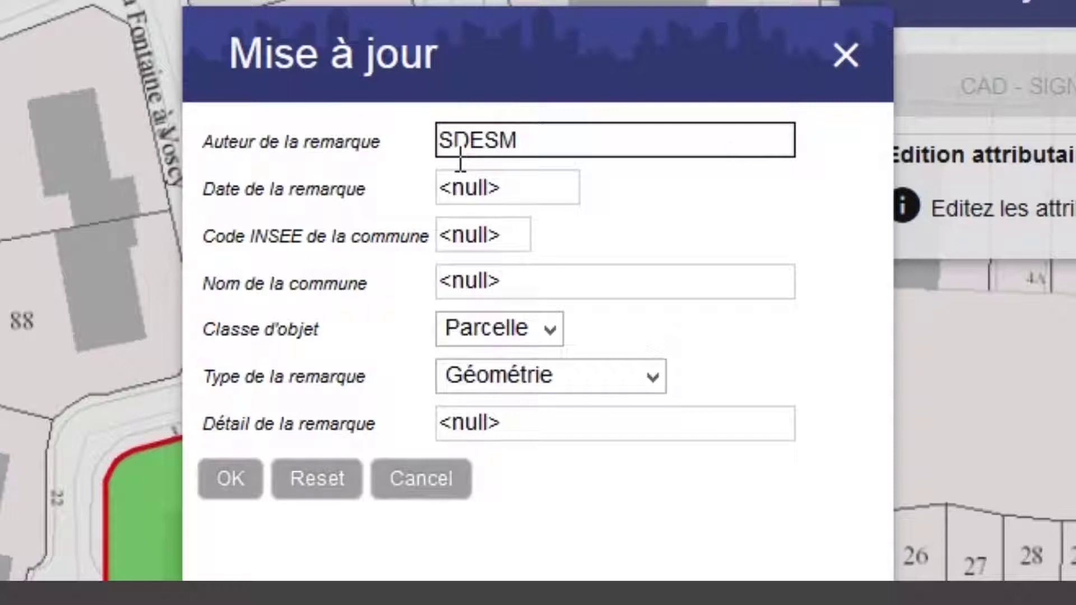
type("_JBM")
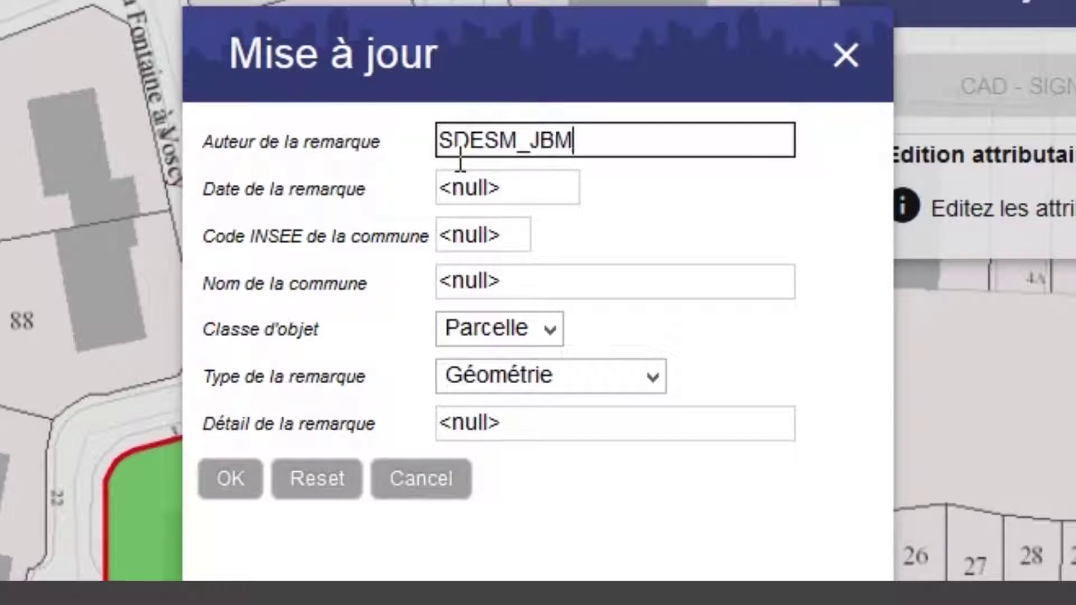
key("Tab")
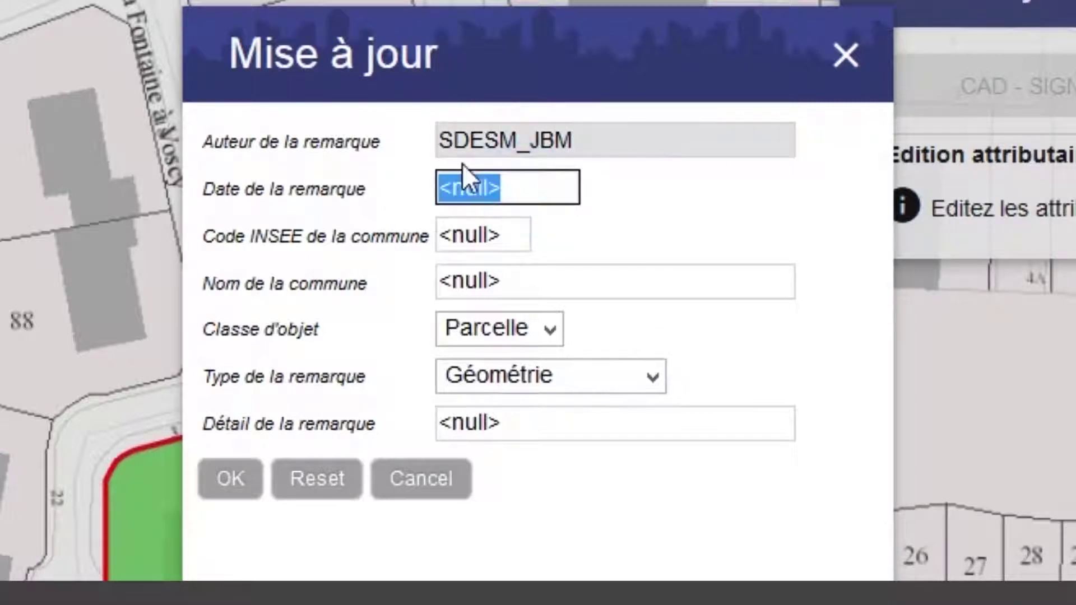
type("1")
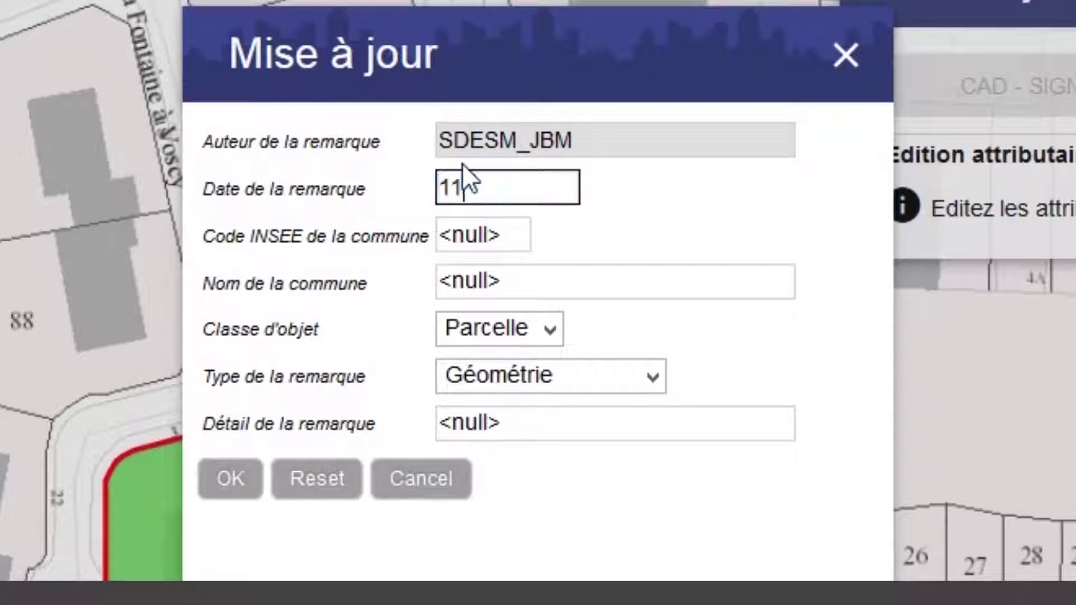
type("1/04/2018")
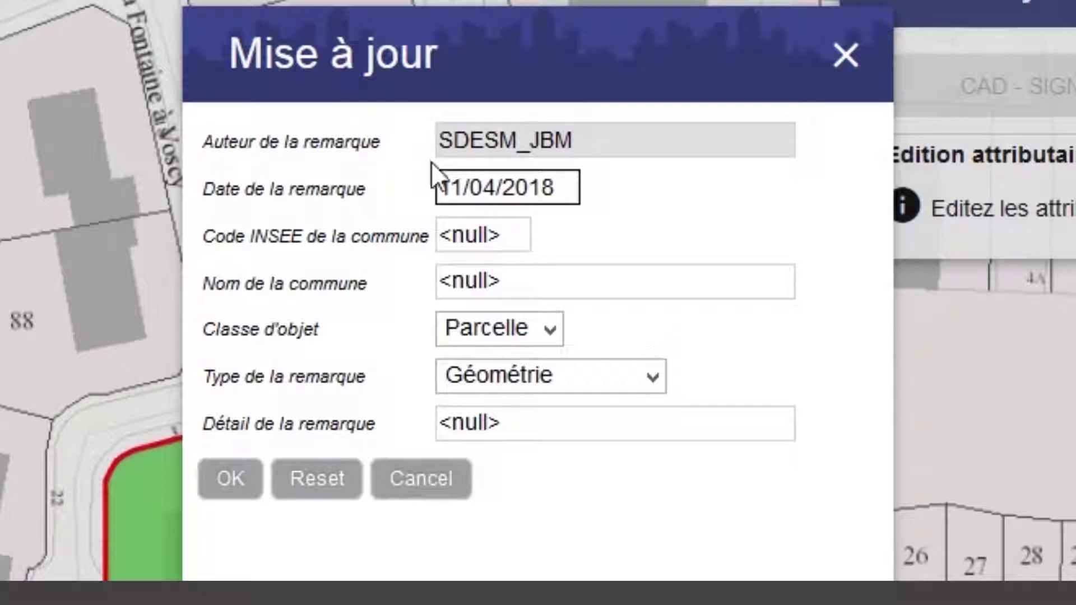
Step: Set the remark's commune INSEE code to 77389 and the commune name to La Rochette
left_click(482, 234)
key("ctrl+a")
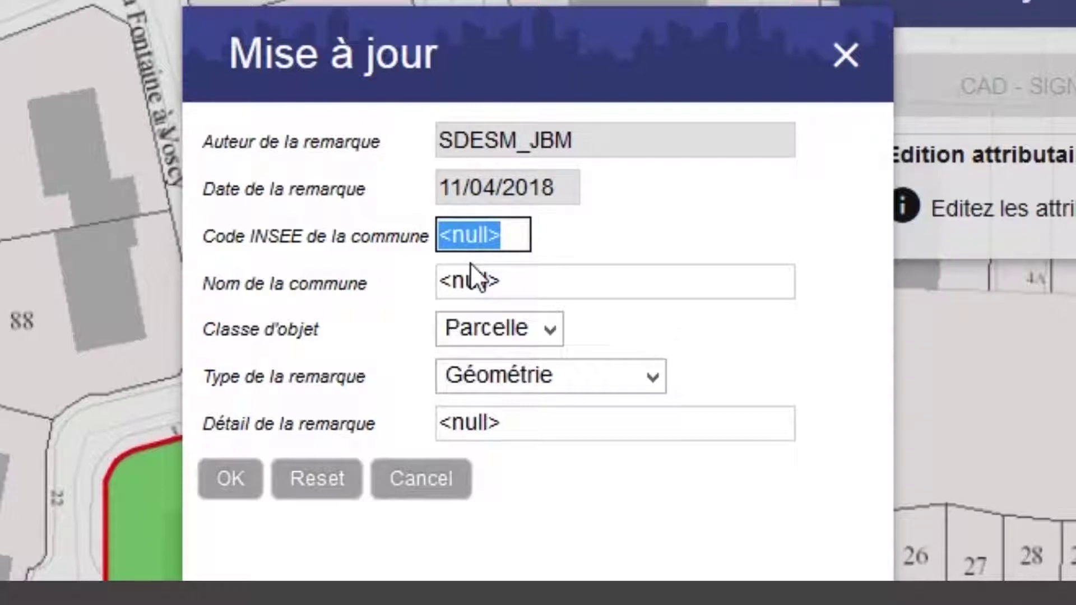
type("773")
type("89")
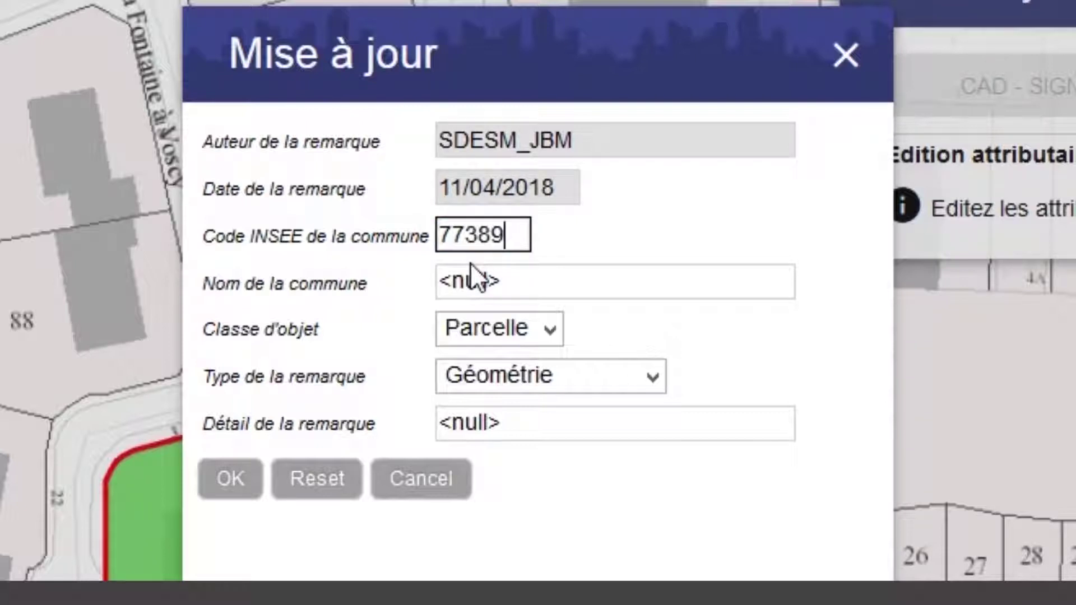
key("Tab")
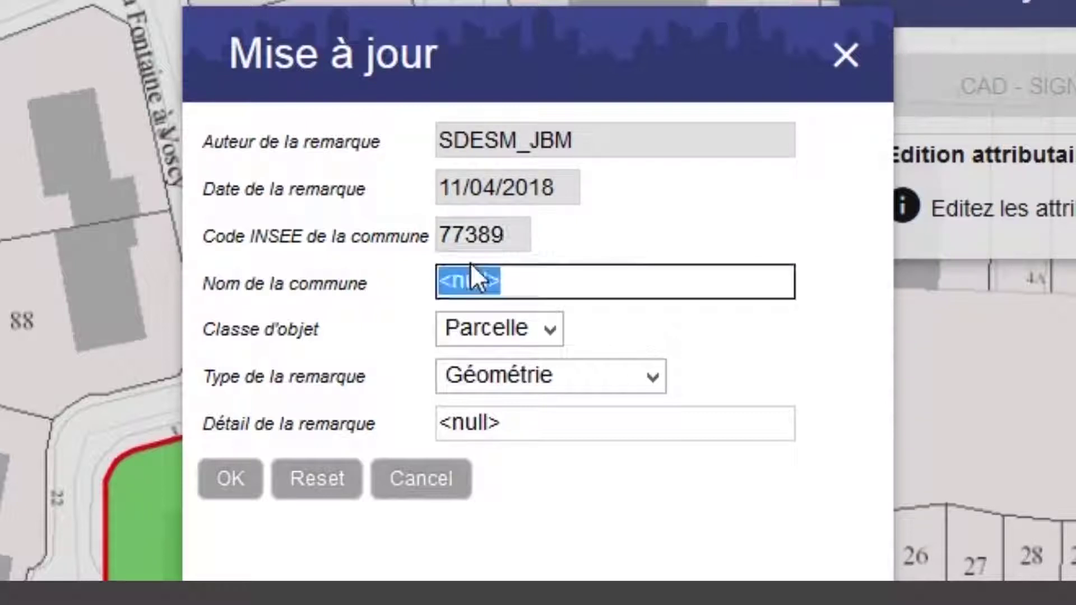
type("La Rochette")
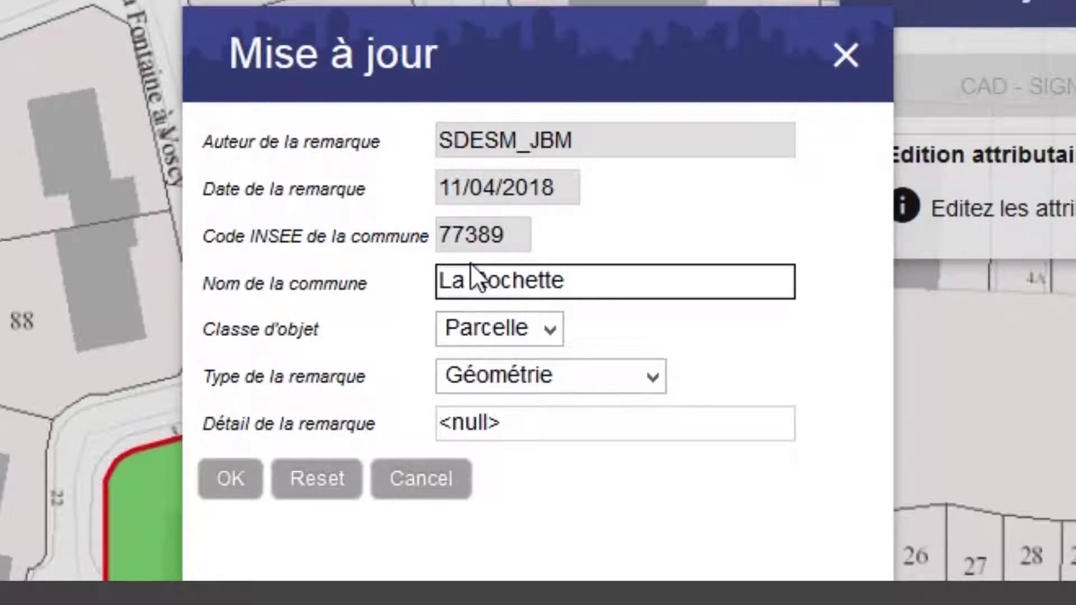
key("Tab")
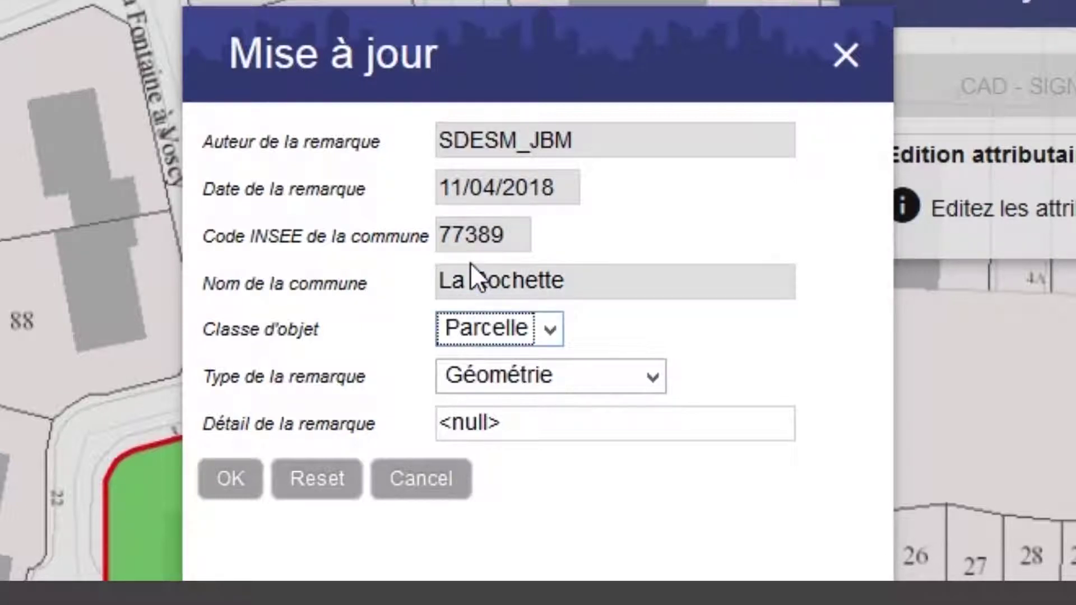
Step: Set the remark's object class to Parcelle and its type to Données littérales
left_click(551, 329)
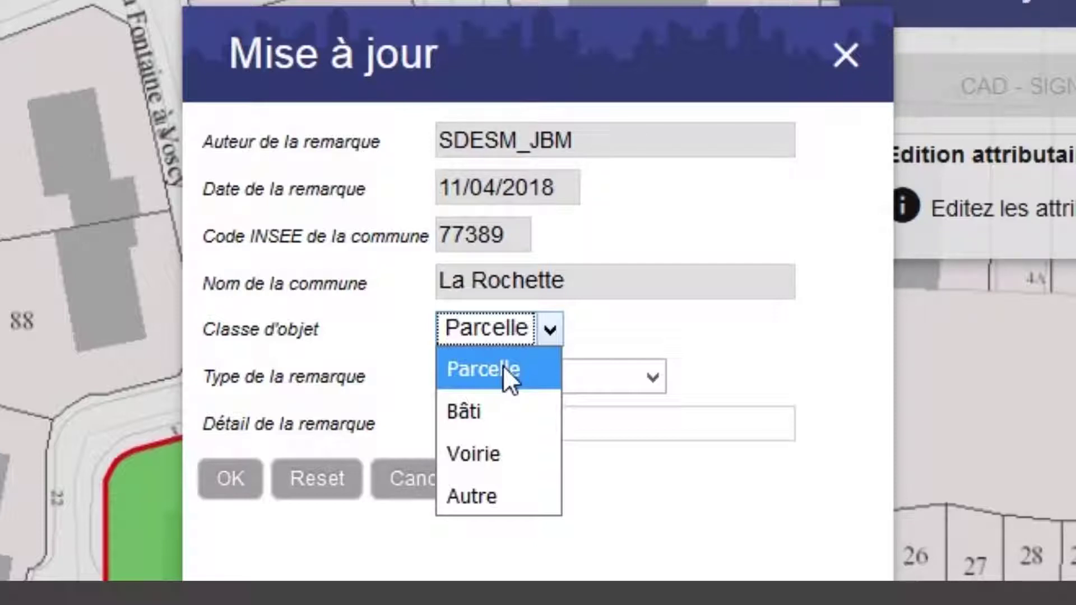
left_click(503, 366)
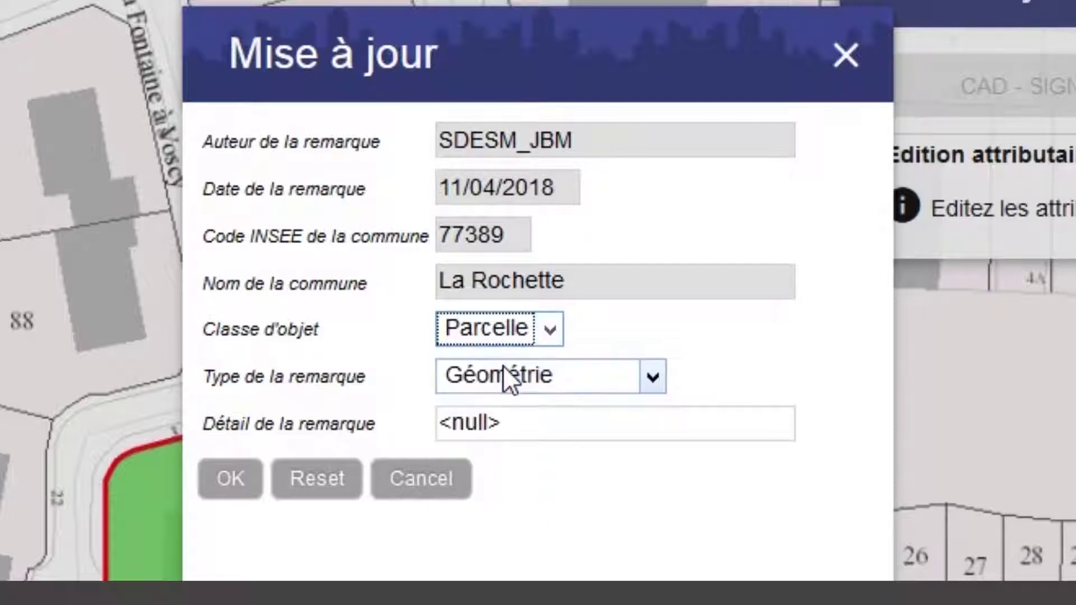
left_click(581, 377)
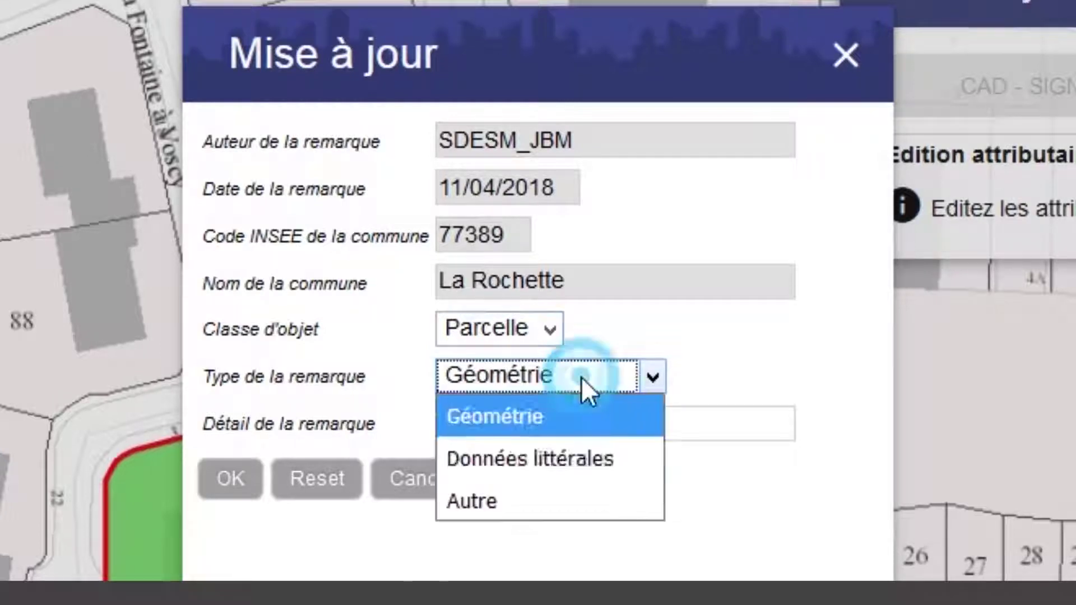
left_click(570, 457)
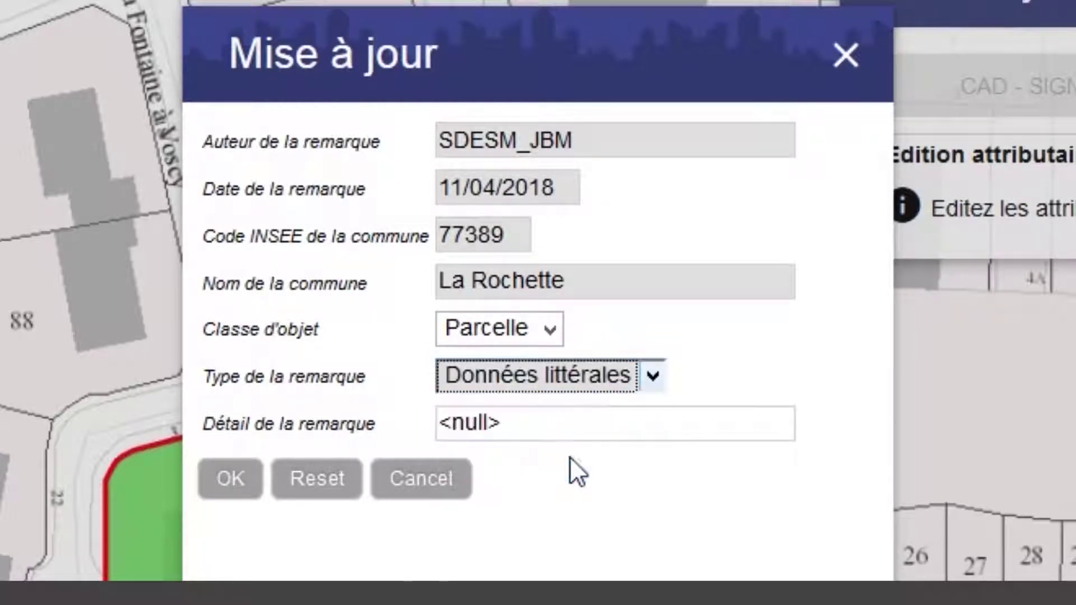
Step: Enter "L'identité du propriétaire a changé." as the remark detail and save the attributes
left_click_drag(550, 418, 415, 415)
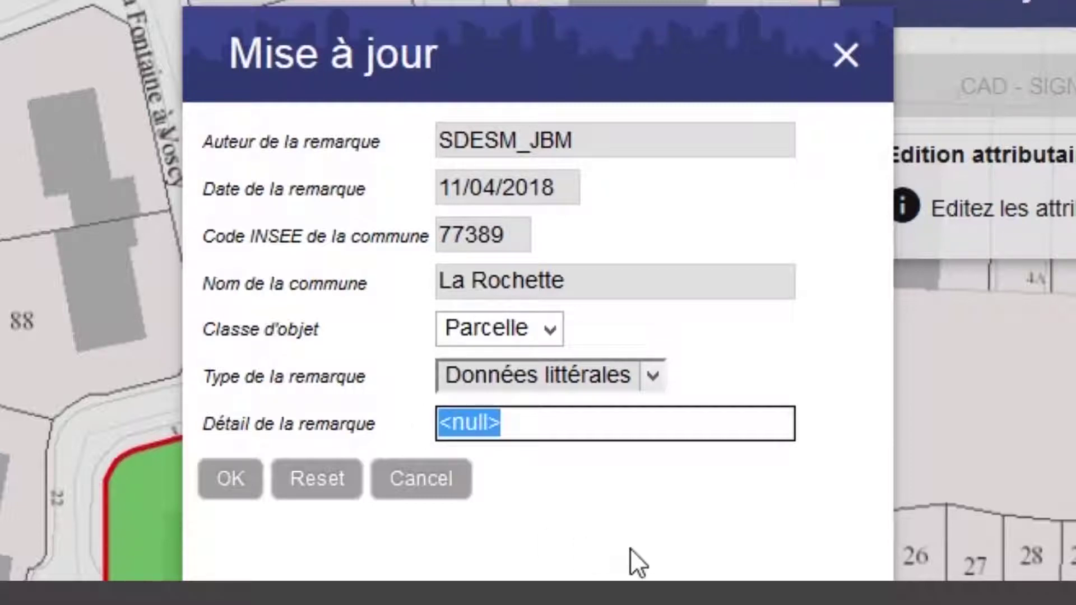
type("L")
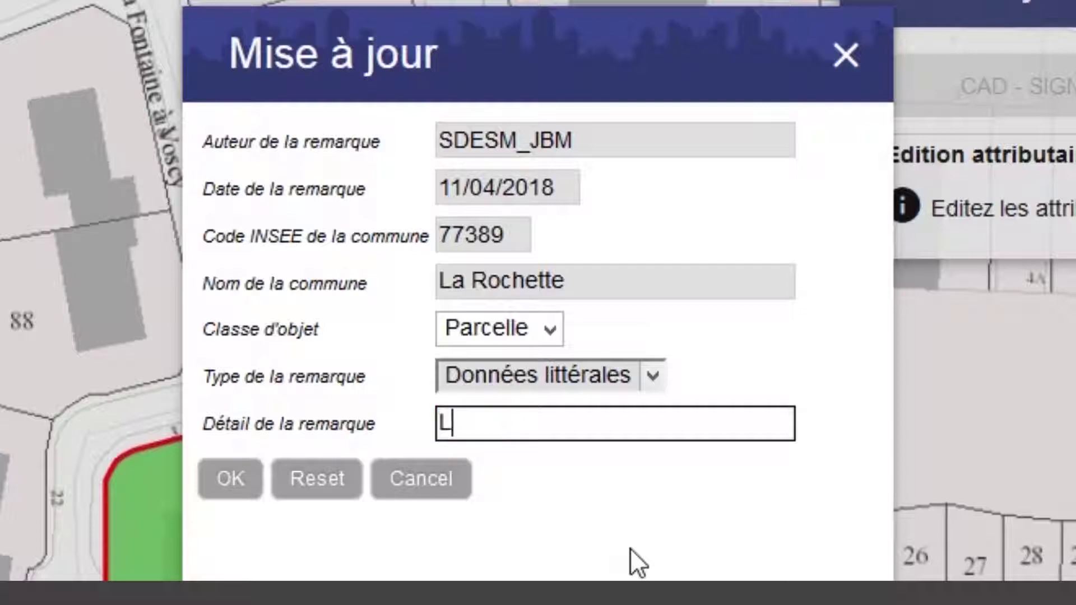
type("'identité du propriétaire a changé.")
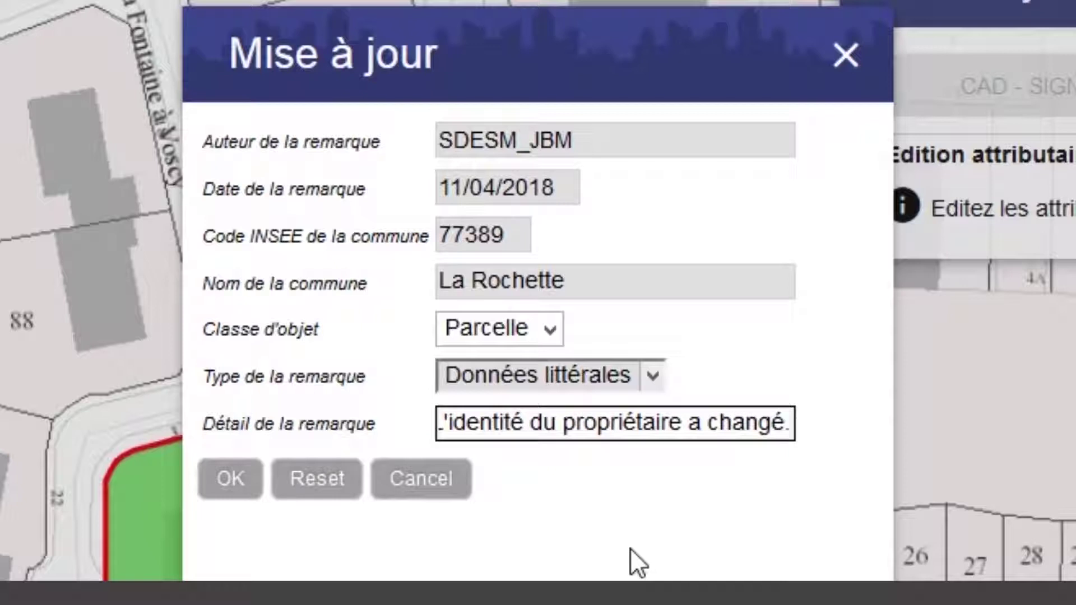
left_click(246, 493)
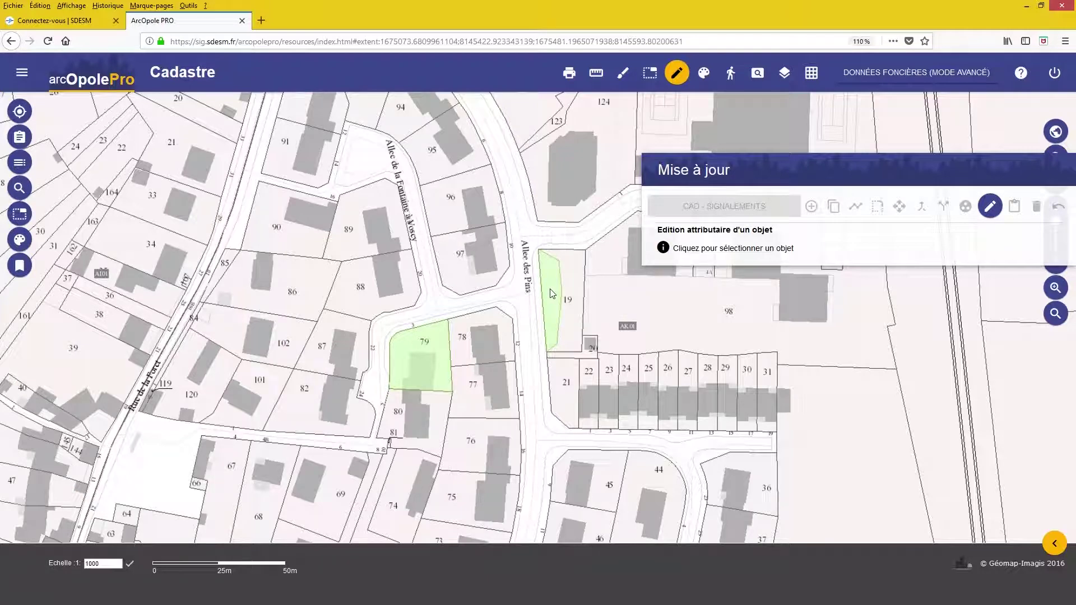
Step: Edit the attributes of the polygon drawn on parcel 19 and fill in the remark's author
left_click(552, 293)
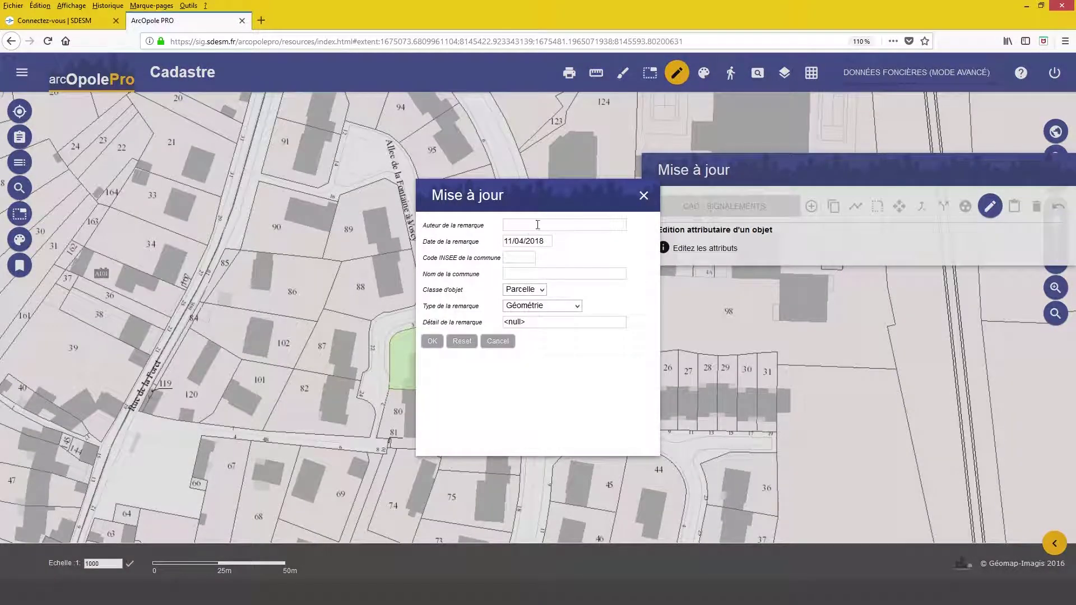
left_click(535, 225)
type("S")
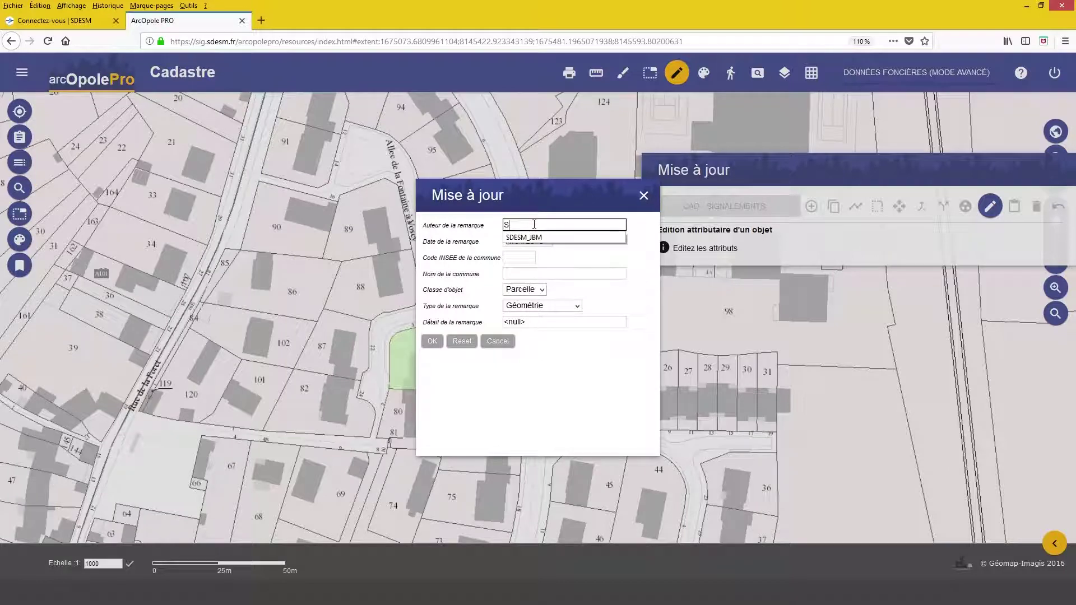
left_click(542, 237)
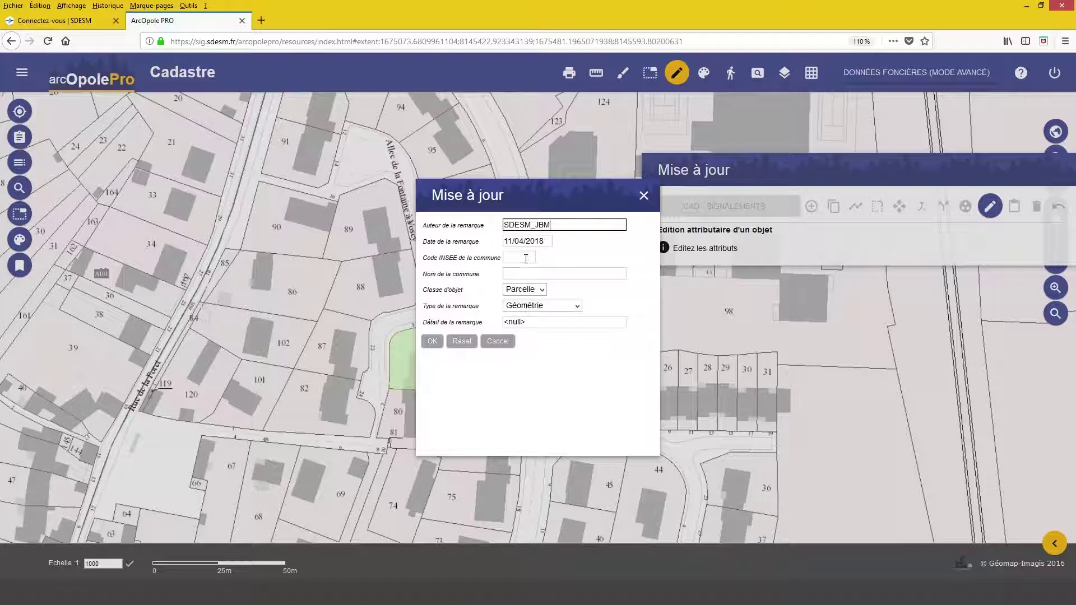
Step: Enter INSEE code 77389 and commune name La Rochette for the remark on parcel 19
left_click(527, 258)
type("7")
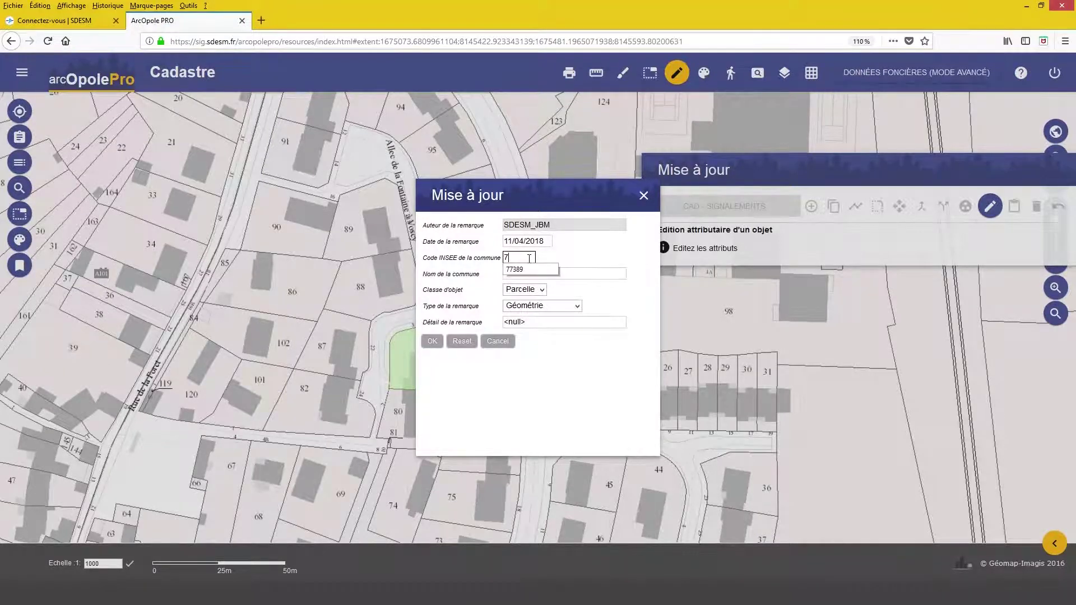
left_click(532, 269)
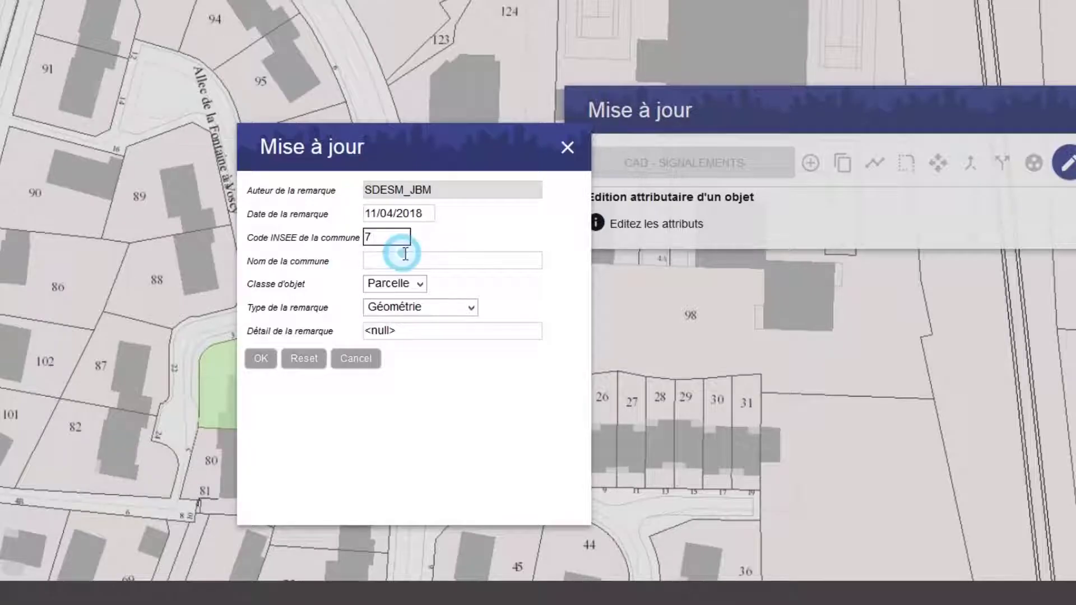
left_click(409, 260)
type("L")
left_click(403, 278)
left_click(419, 275)
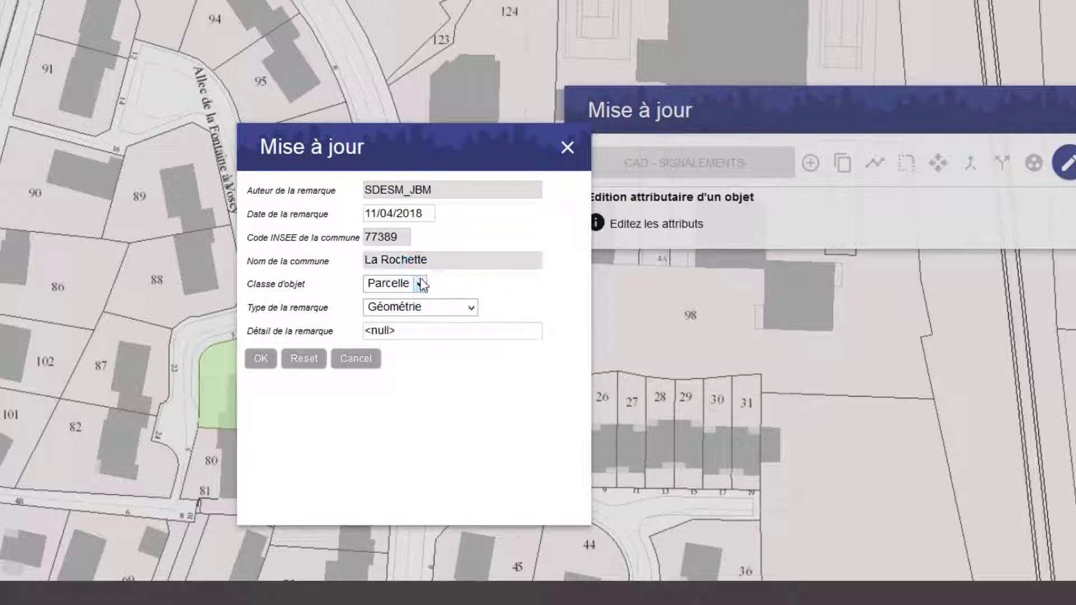
Step: Set the object class to Bâti, enter "Bâtiment manquant" as the remark detail and leave the attribute form
left_click(422, 281)
left_click(408, 319)
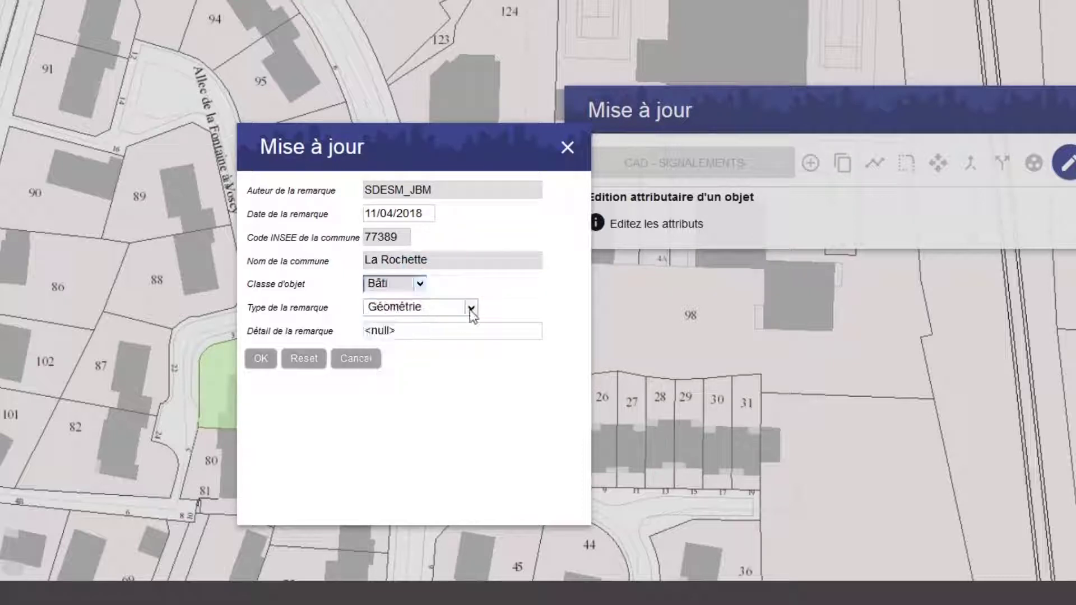
left_click(463, 329)
left_click_drag(437, 329, 349, 332)
type("Bâtimen")
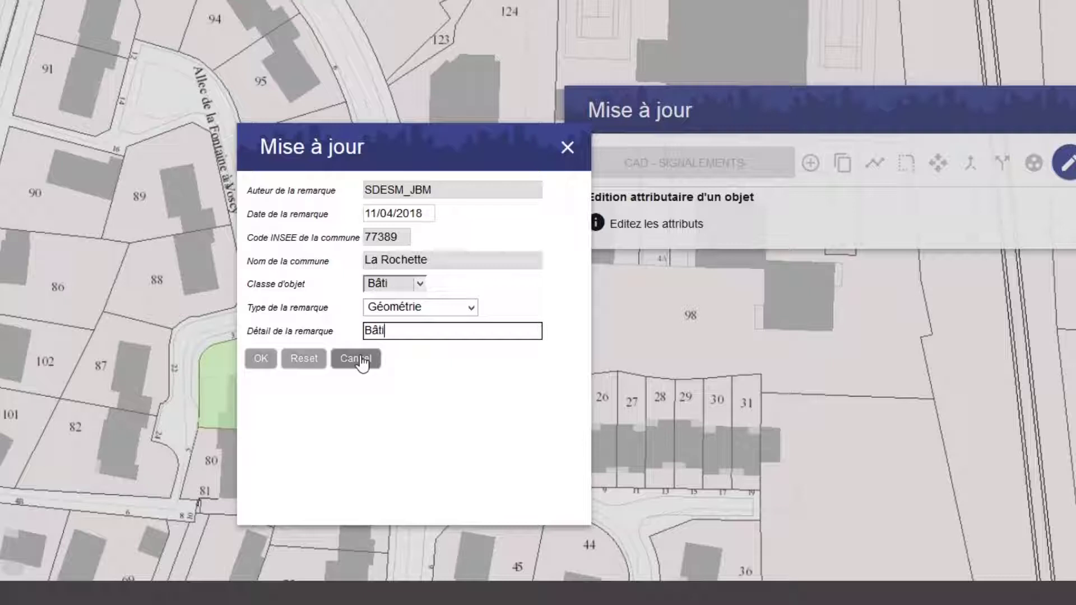
type("t manquant")
left_click(359, 360)
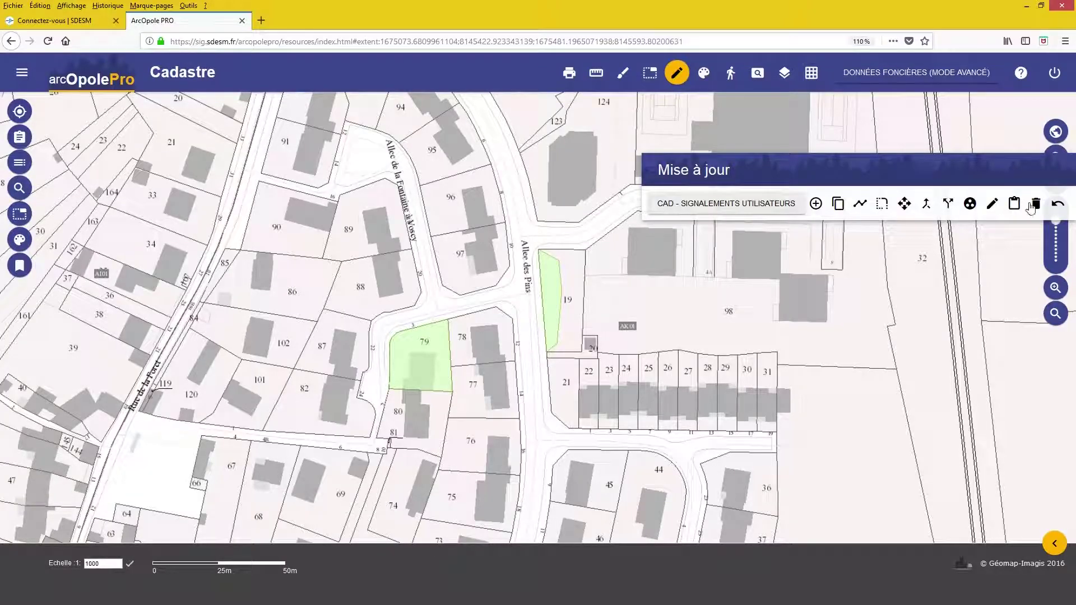
Step: Delete the polygon drawn on parcel 19, confirm the deletion and close the update tool
left_click(1036, 207)
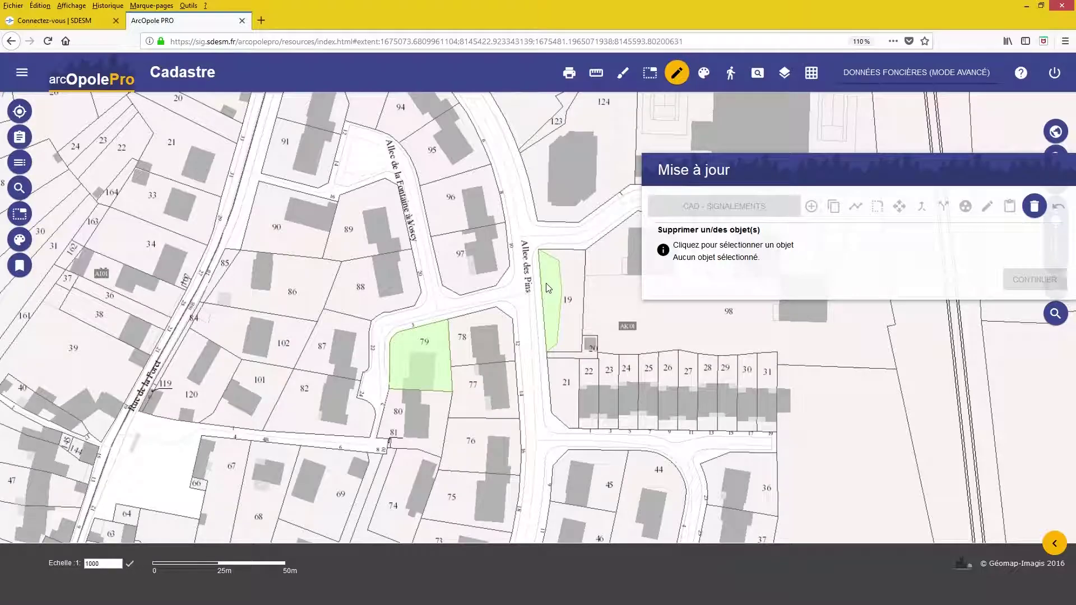
left_click(548, 288)
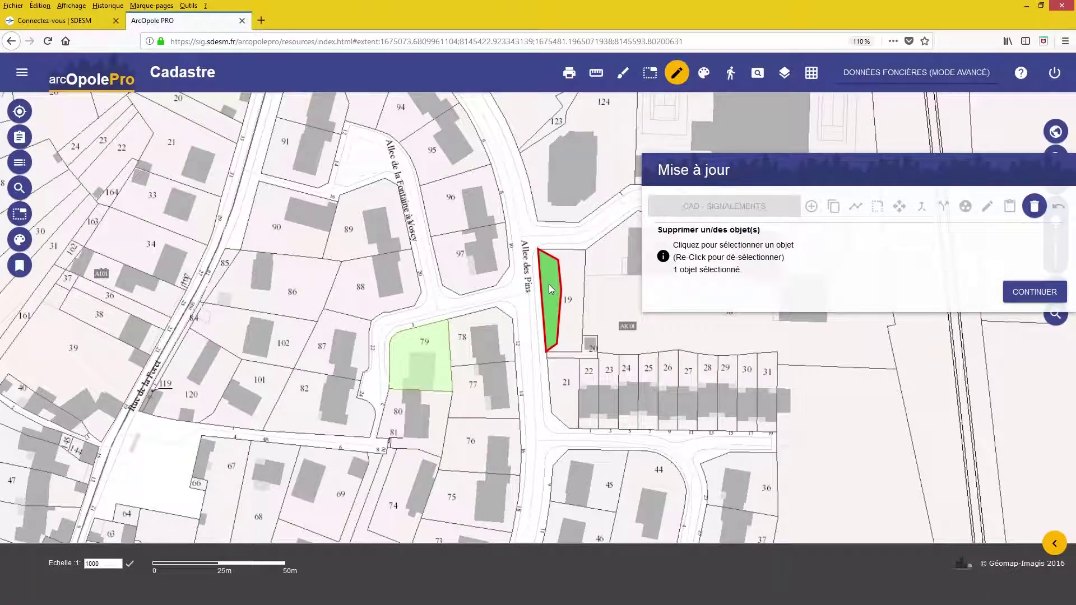
left_click(1035, 292)
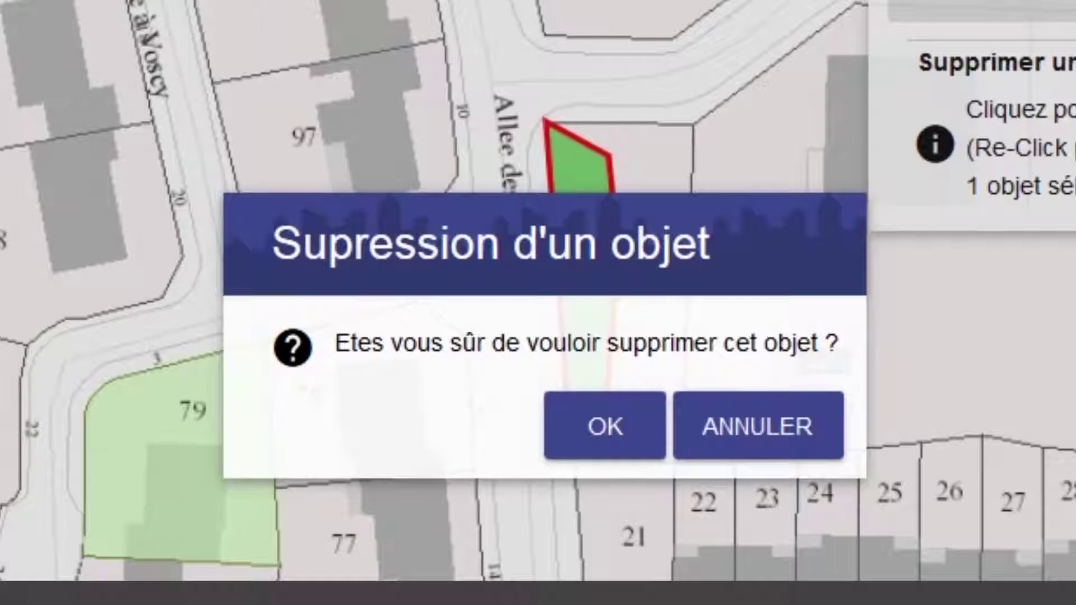
left_click(627, 414)
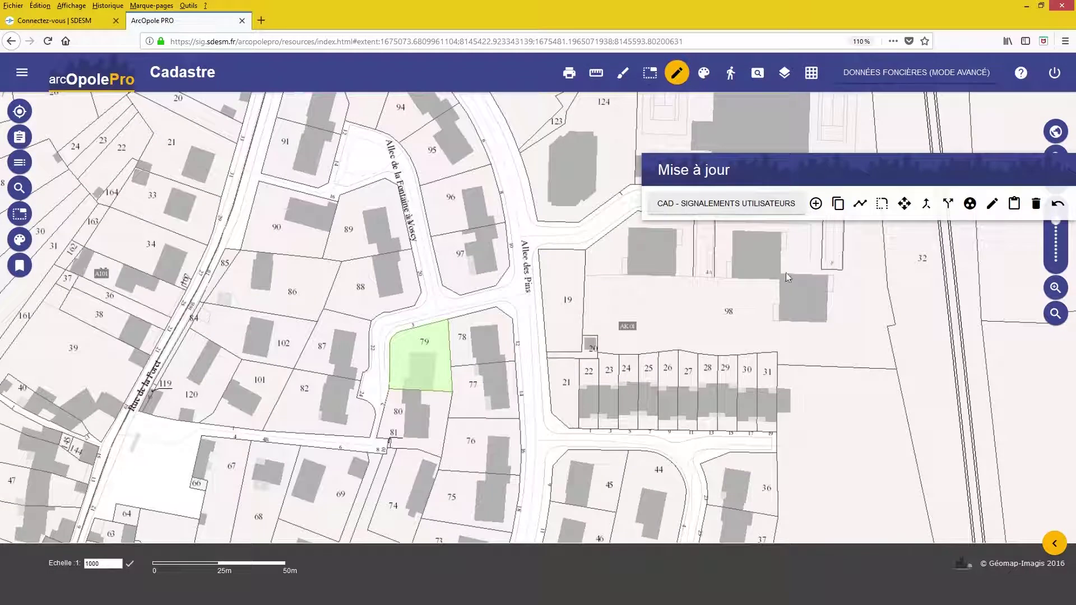
left_click_drag(1015, 175, 956, 161)
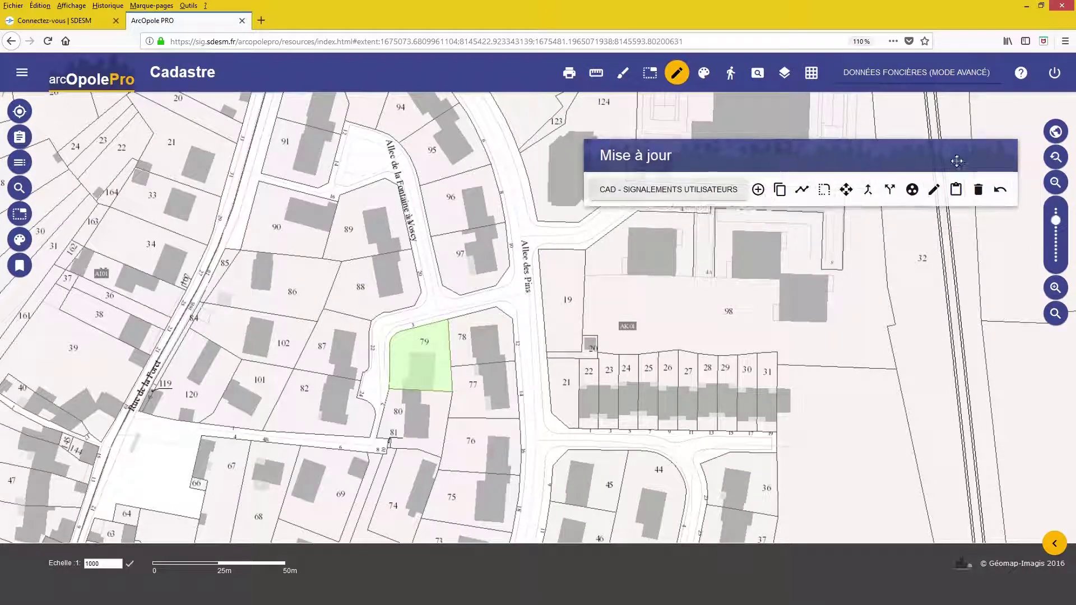
left_click(678, 74)
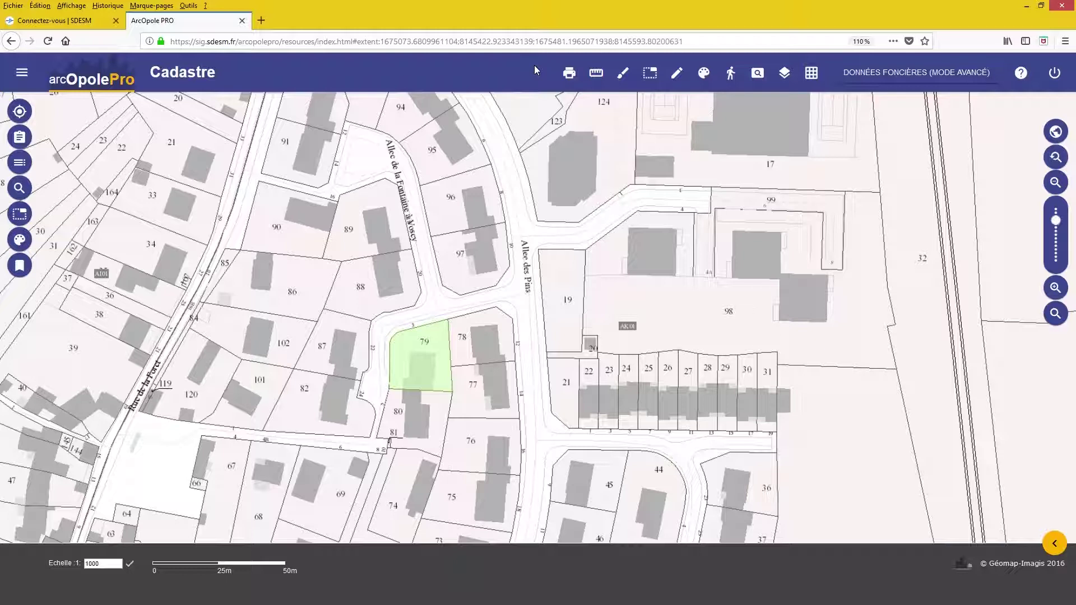
Step: Start a selection and choose the CAD - Signalements utilisateurs layer as its target
left_click(655, 73)
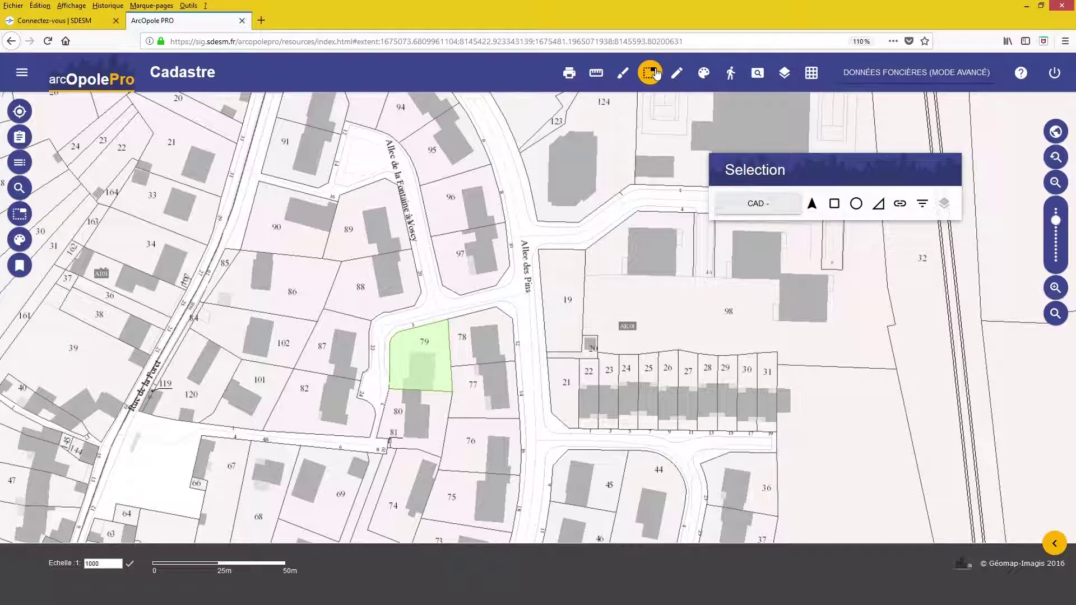
left_click(772, 207)
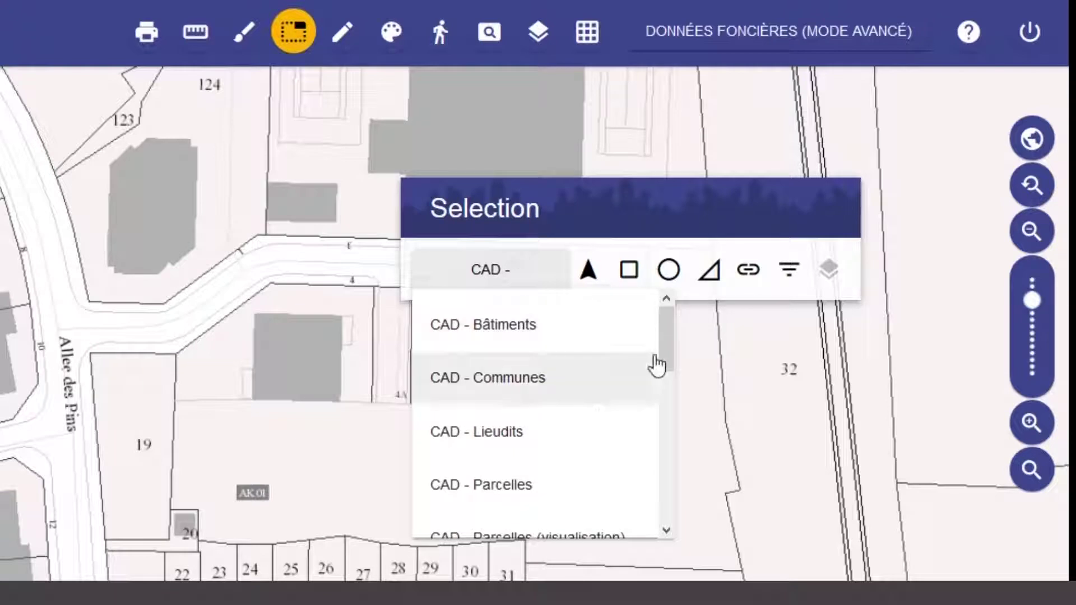
left_click_drag(665, 354, 675, 448)
left_click(608, 492)
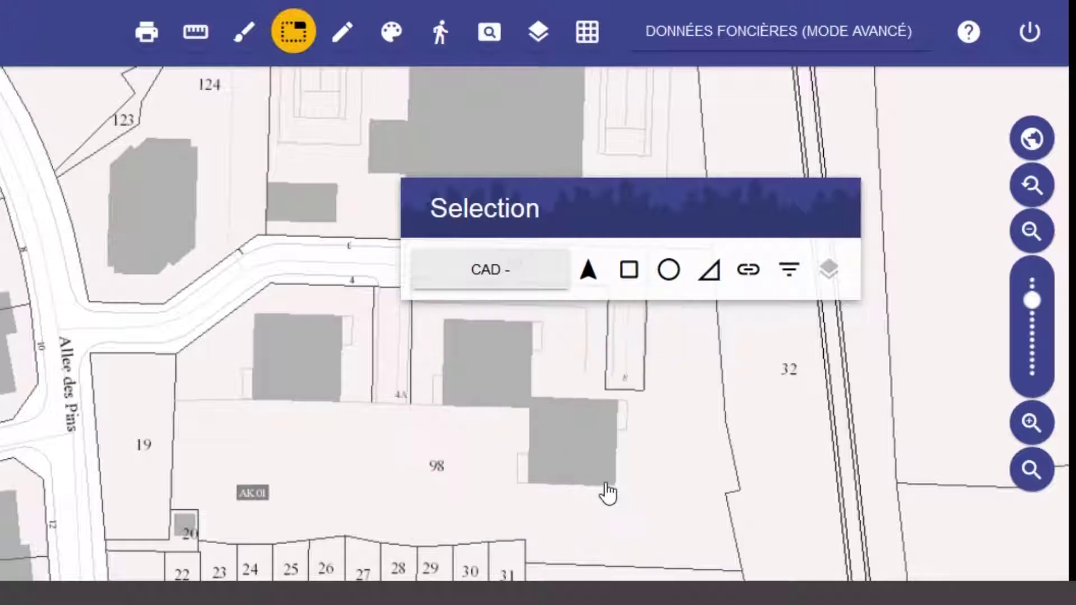
Step: Select the reported object on parcel 79 by point and view its remark details
left_click(588, 273)
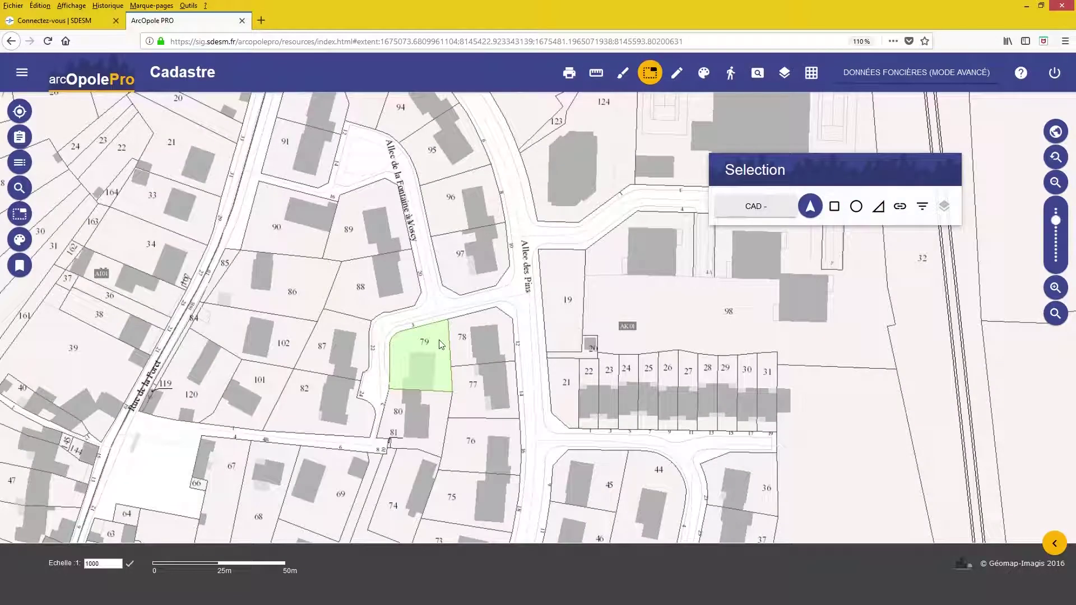
left_click(440, 341)
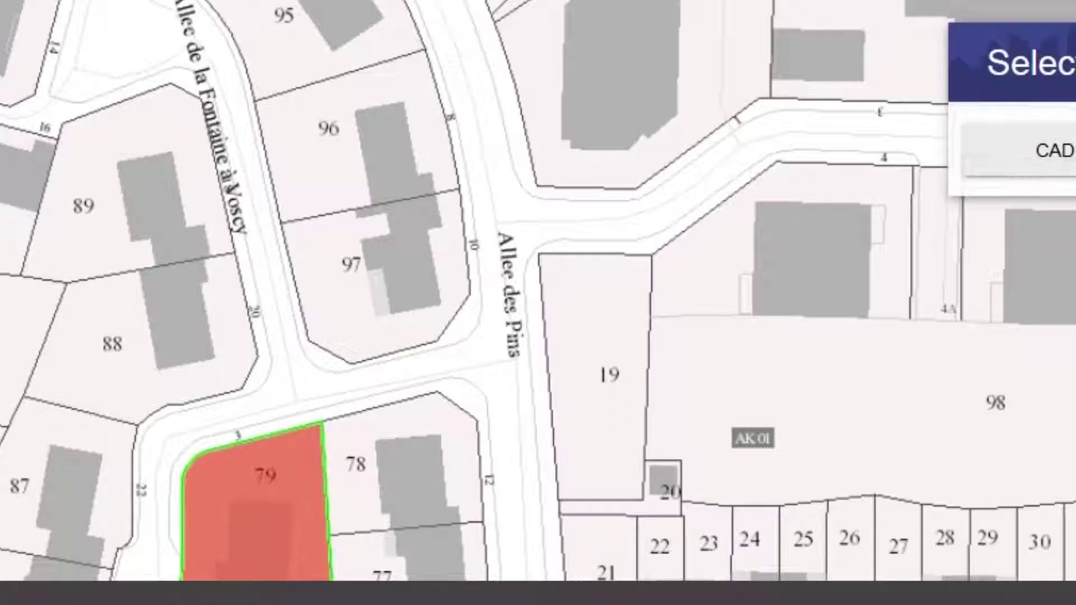
left_click(206, 253)
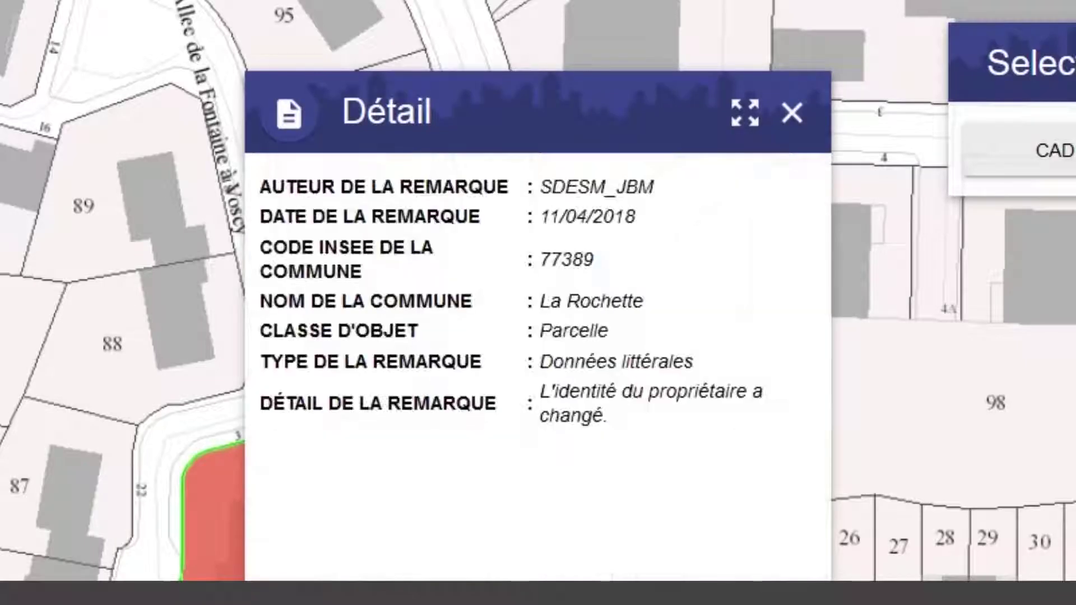